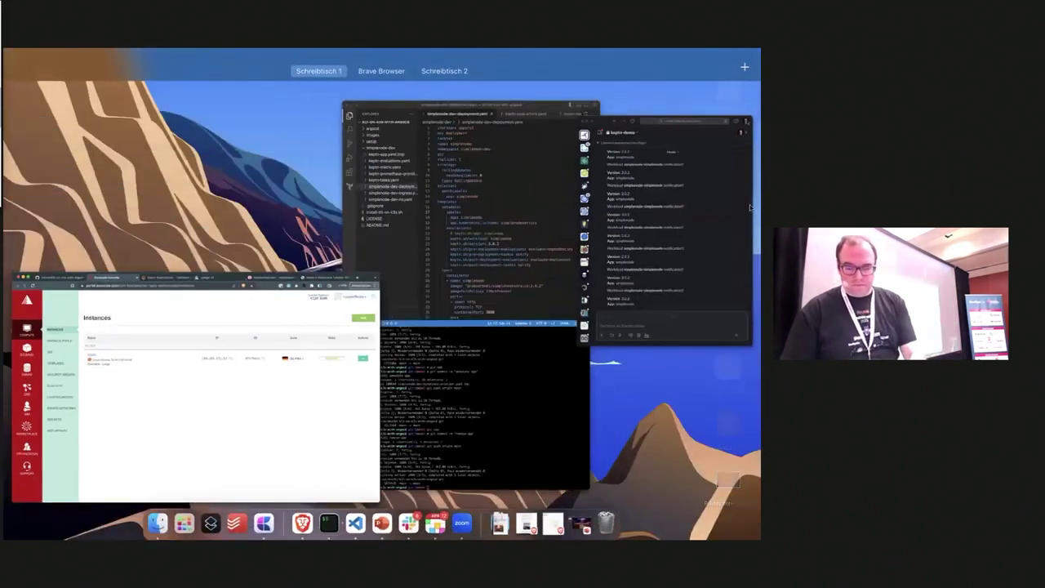
Open the keptn instance's details in Exoscale Console and copy its password for SSH access.
click(196, 349)
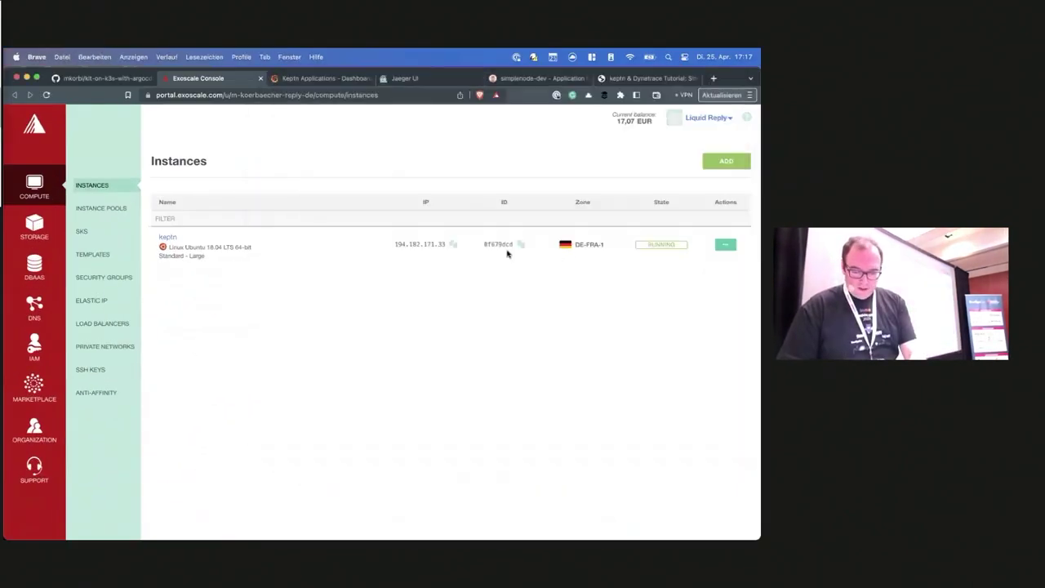
click(167, 238)
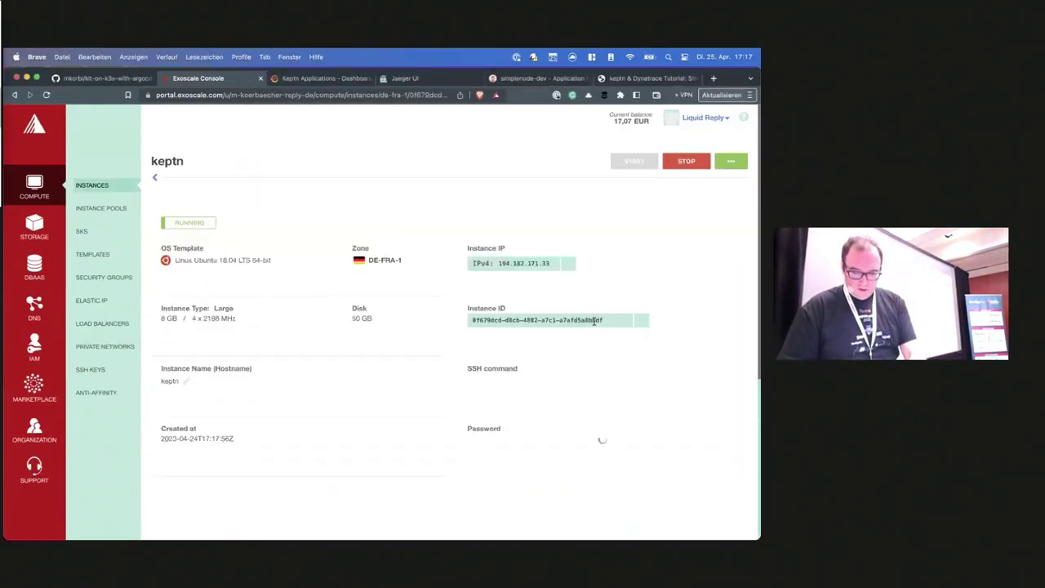
scroll(600, 408, down, 5)
click(502, 196)
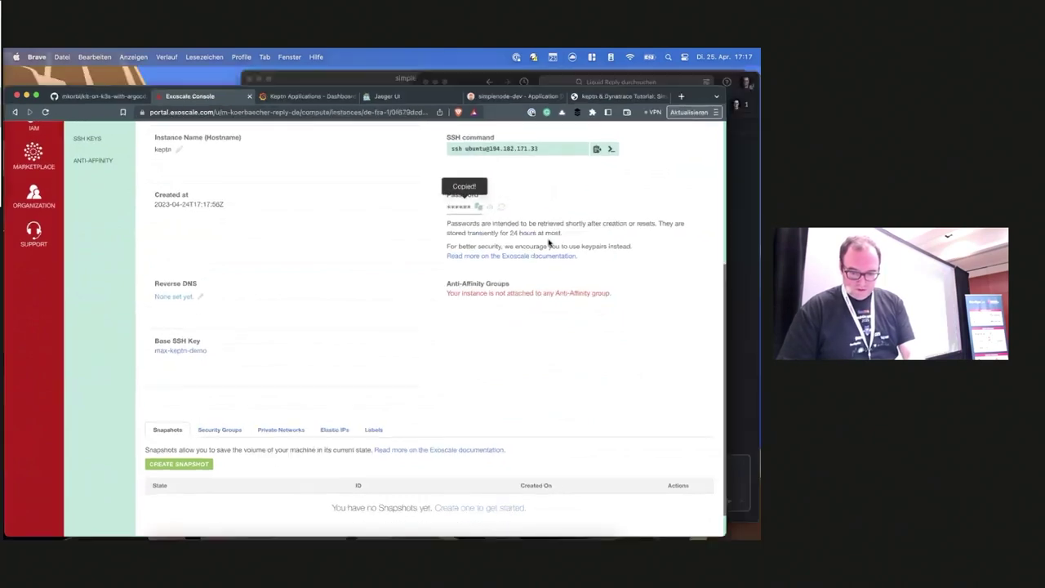
key(super+Tab)
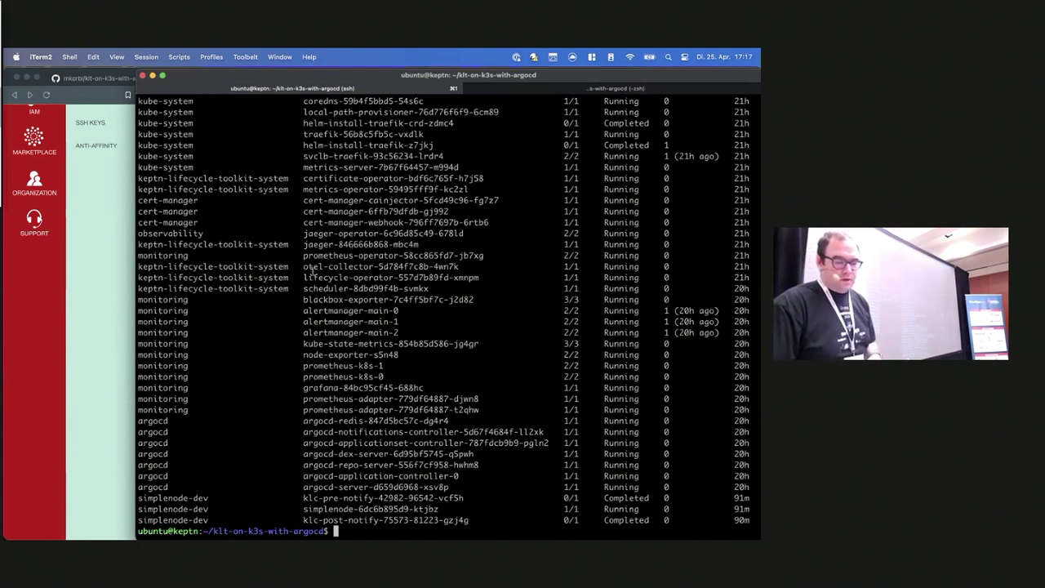
drag(304, 297, 480, 409)
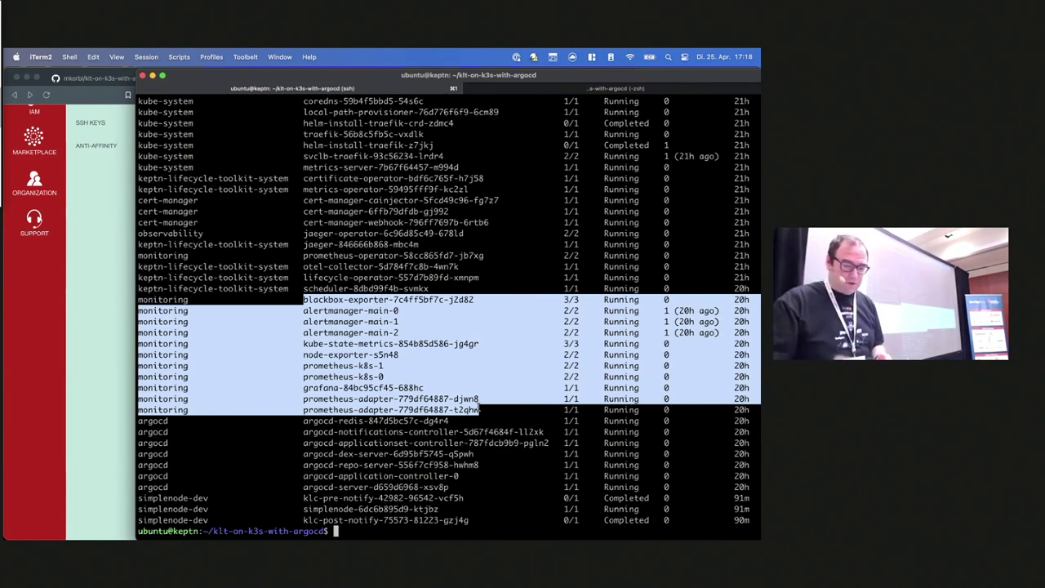
drag(304, 420, 463, 488)
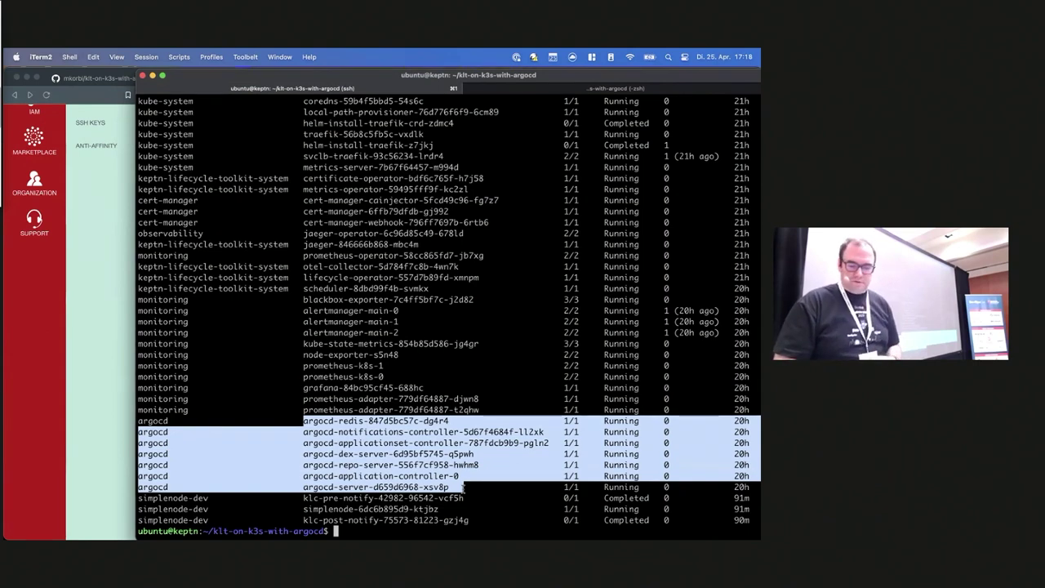
click(353, 244)
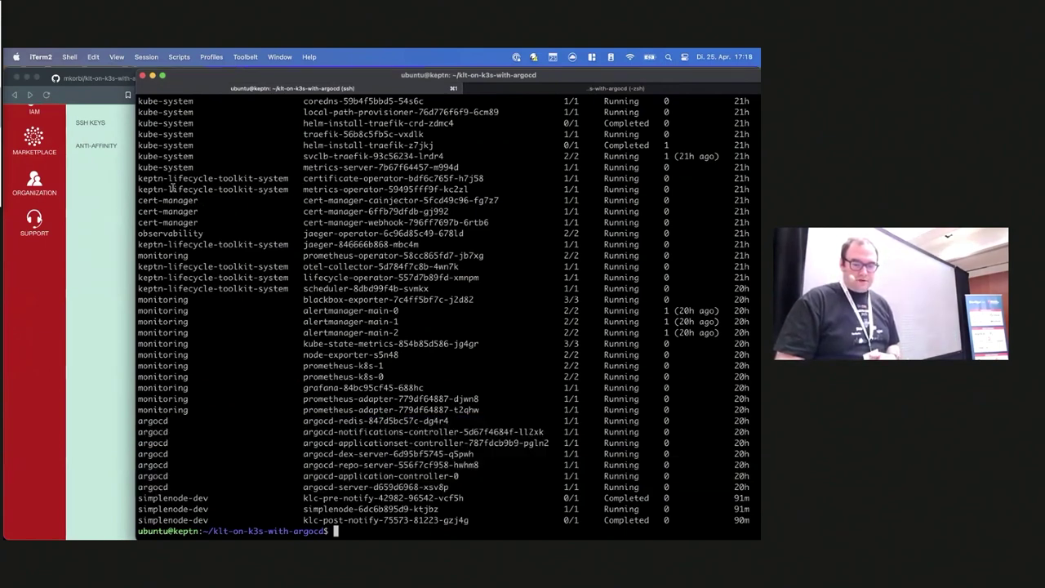
drag(139, 178, 463, 289)
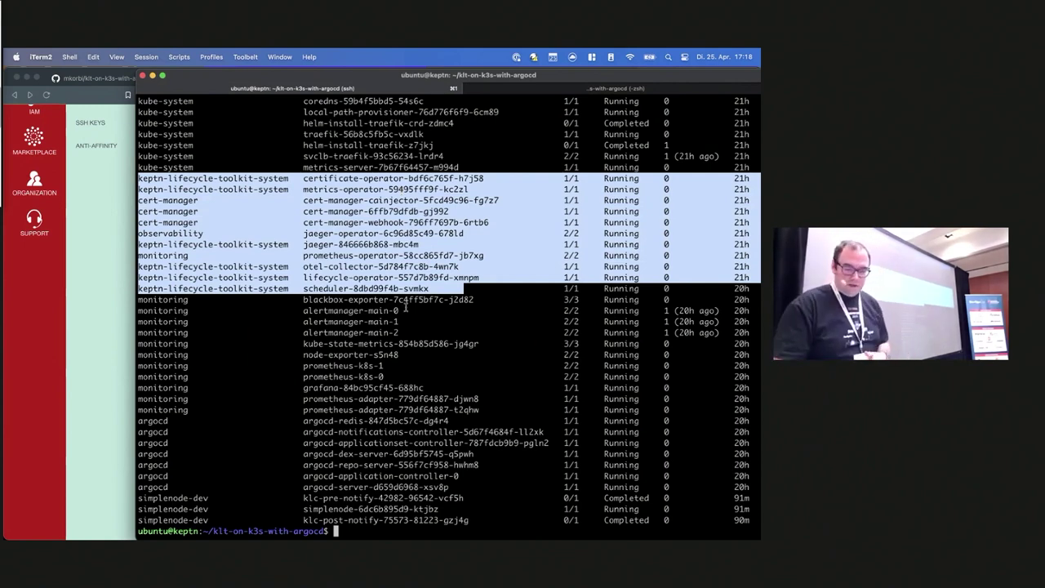
drag(469, 519, 136, 498)
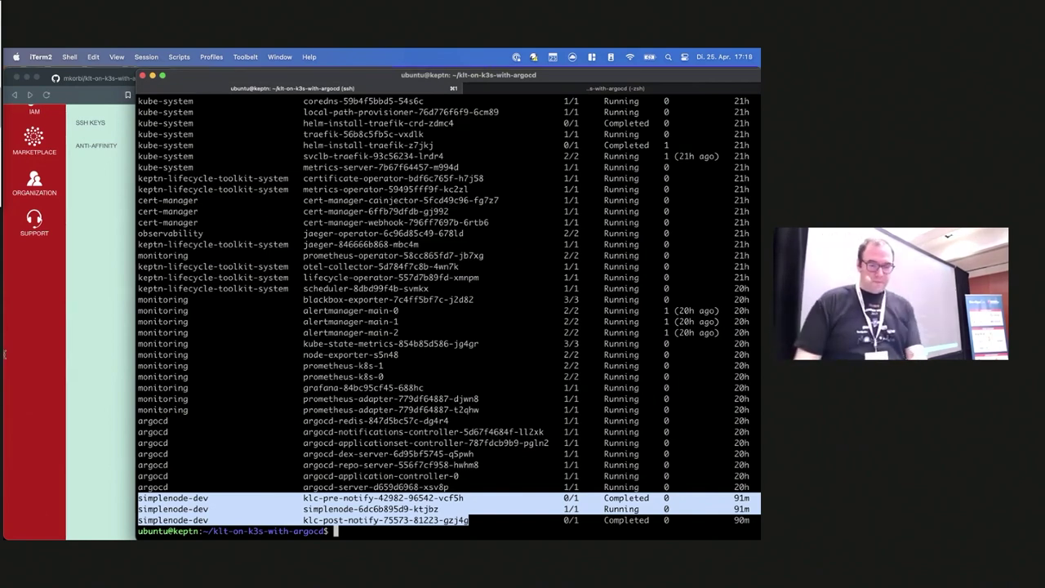
Bring up the simplenode-dev application tree in Argo CD.
click(111, 258)
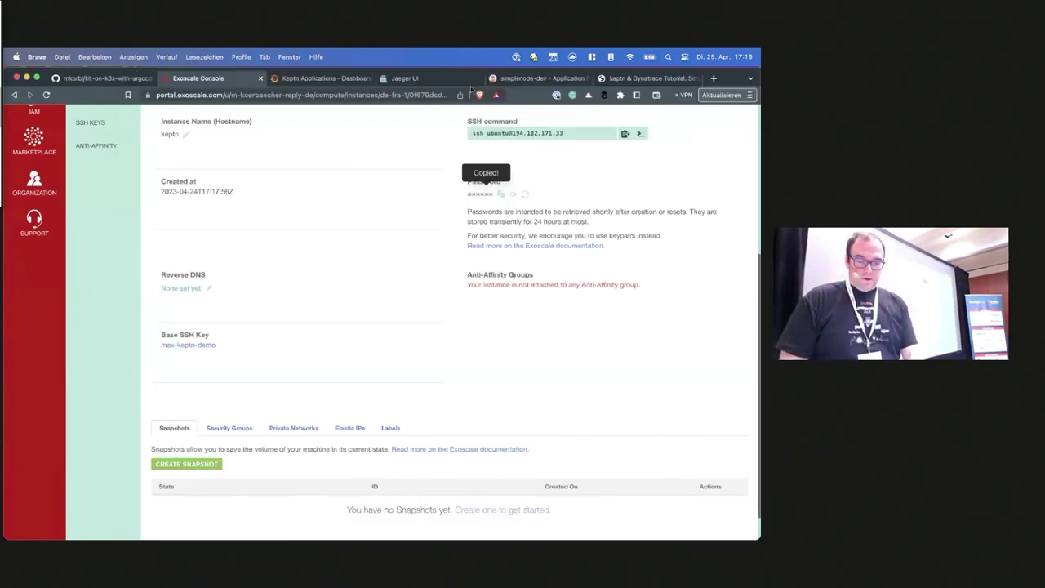
click(538, 78)
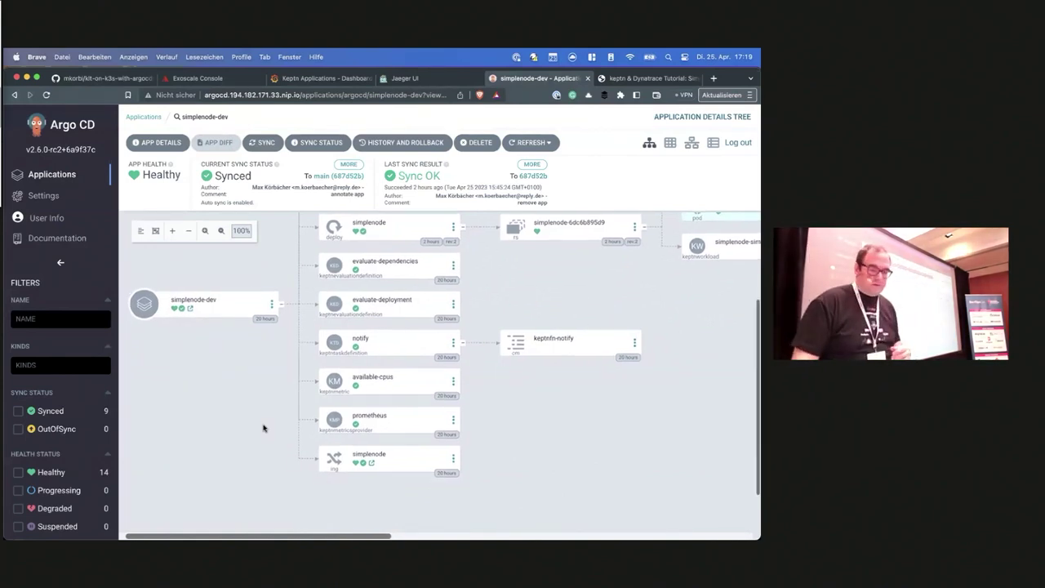
scroll(432, 333, right, 5)
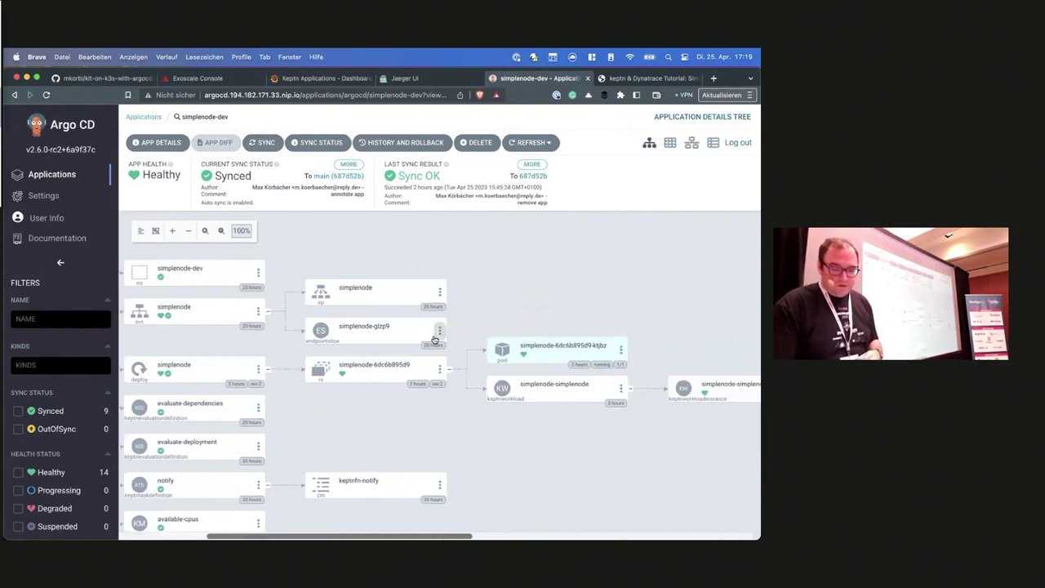
scroll(235, 382, left, 1)
Inspect the simplenode Deployment's manifest, then close its details panel.
click(214, 369)
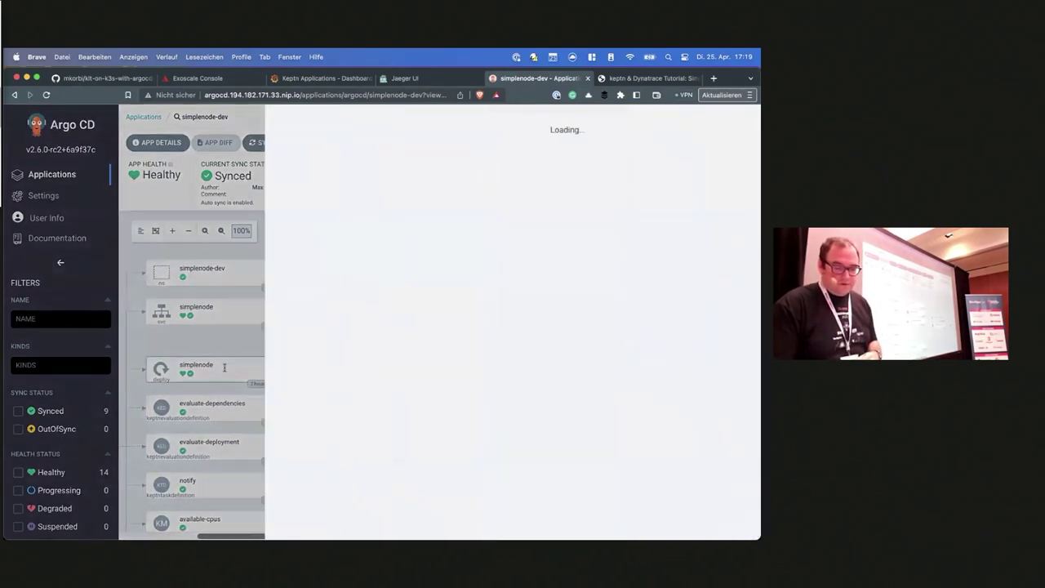
scroll(362, 362, down, 2)
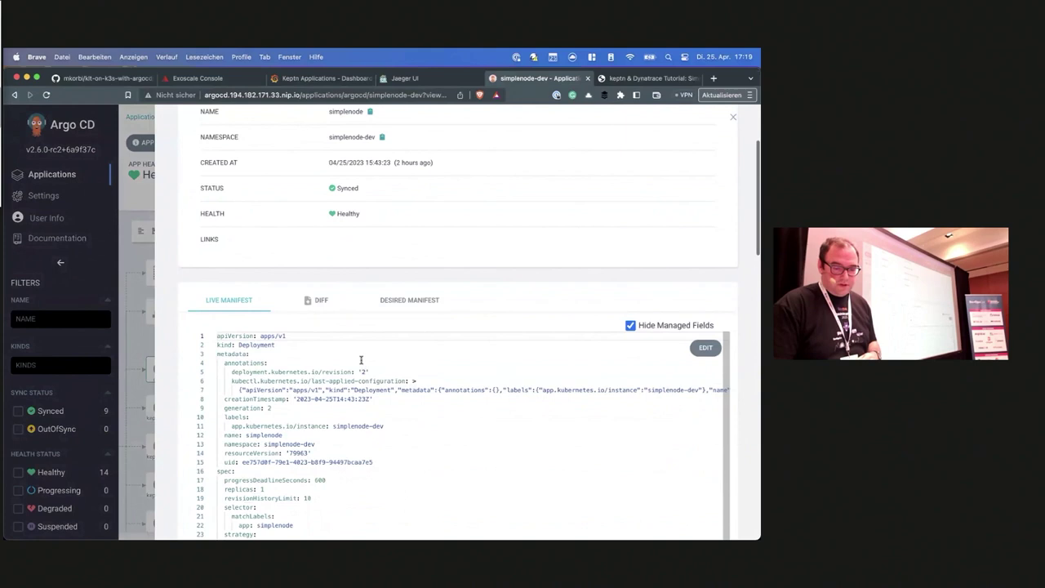
double_click(270, 344)
scroll(367, 369, down, 2)
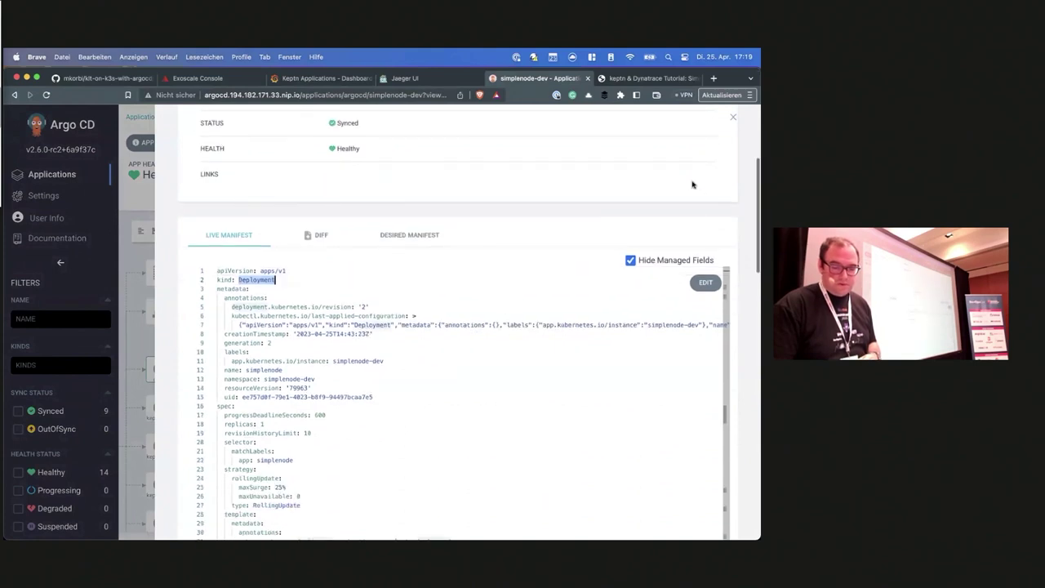
click(136, 209)
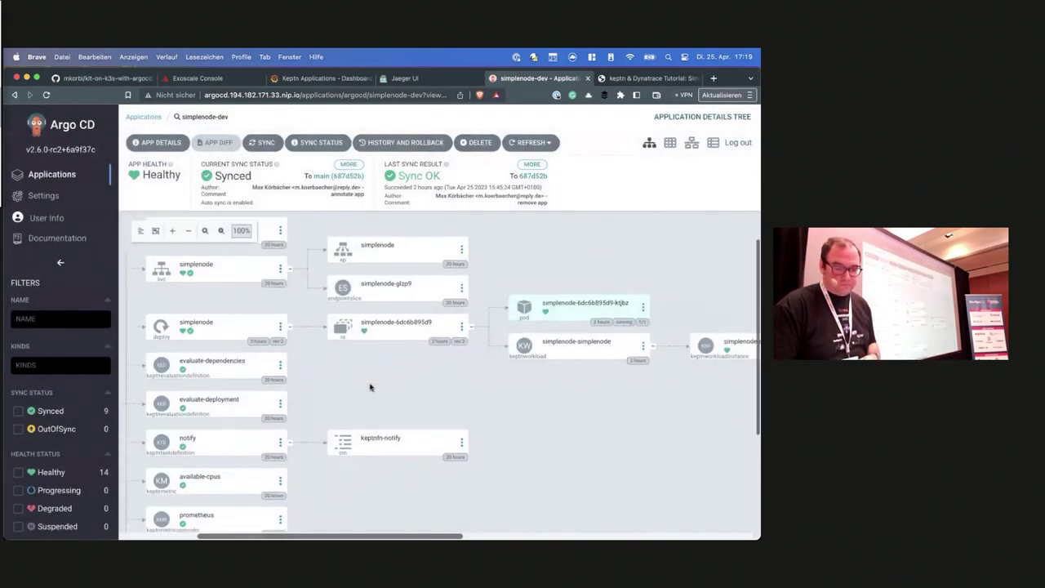
Pan the tree right to the simplenode-simplenode-3.0.2 instance and its evaluation, task and job nodes.
scroll(400, 340, right, 2)
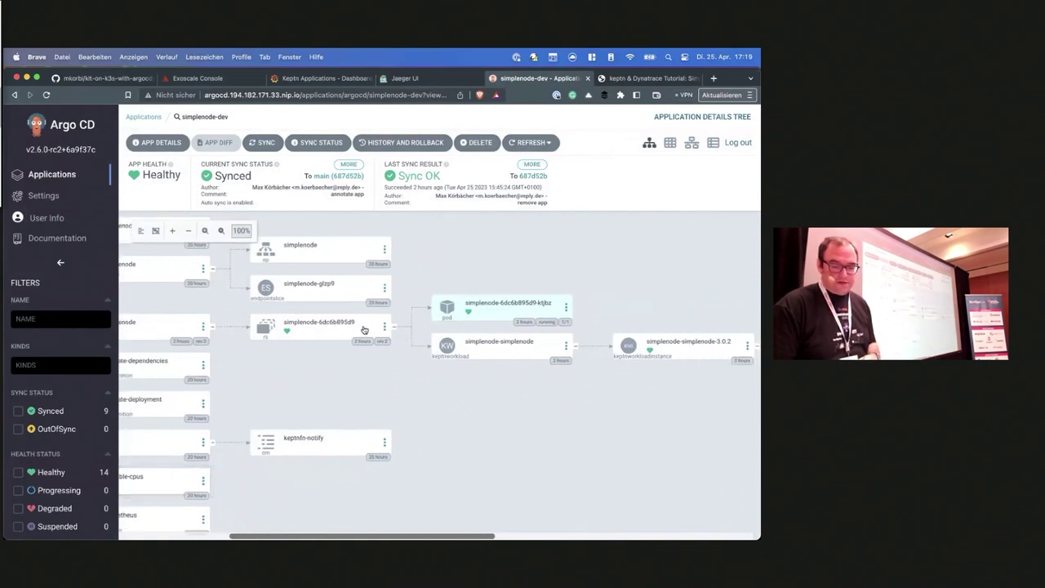
scroll(361, 327, right, 4)
scroll(421, 366, right, 4)
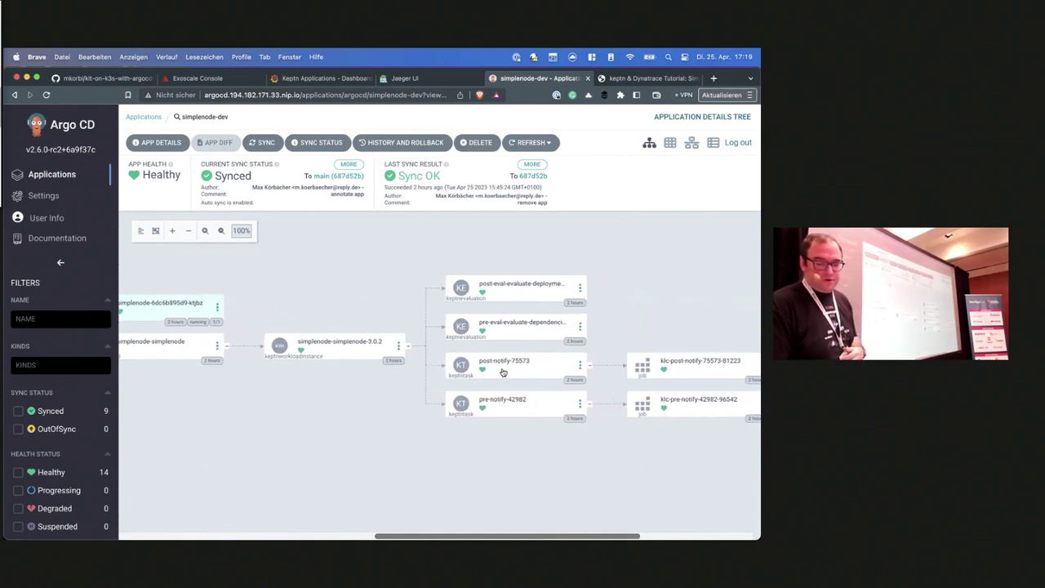
mouse_move(502, 372)
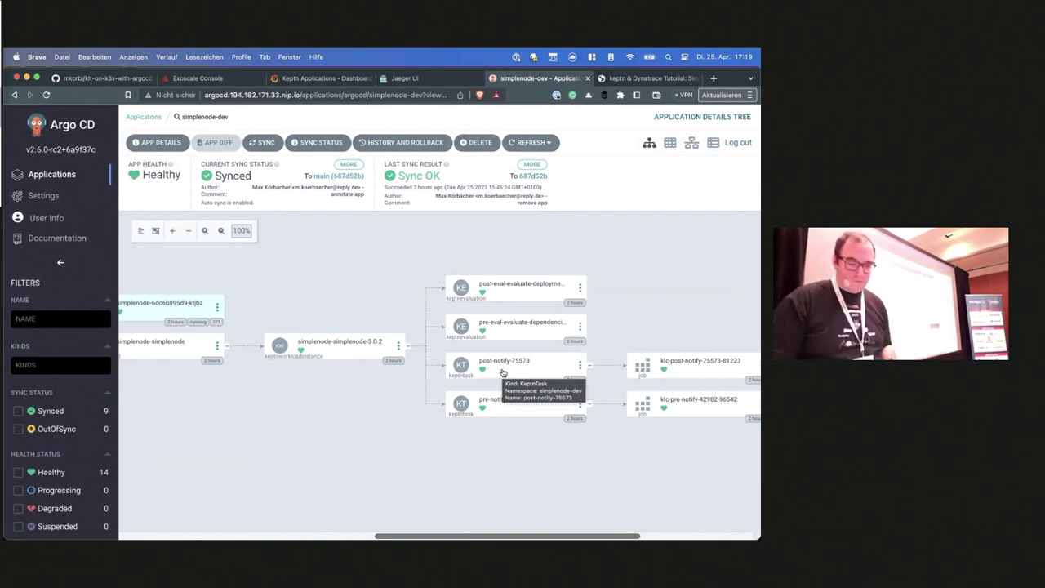
View the running simplenode page reading 'Congratulations: Build 3' in the keptn & Dynatrace Tutorial tab.
click(633, 78)
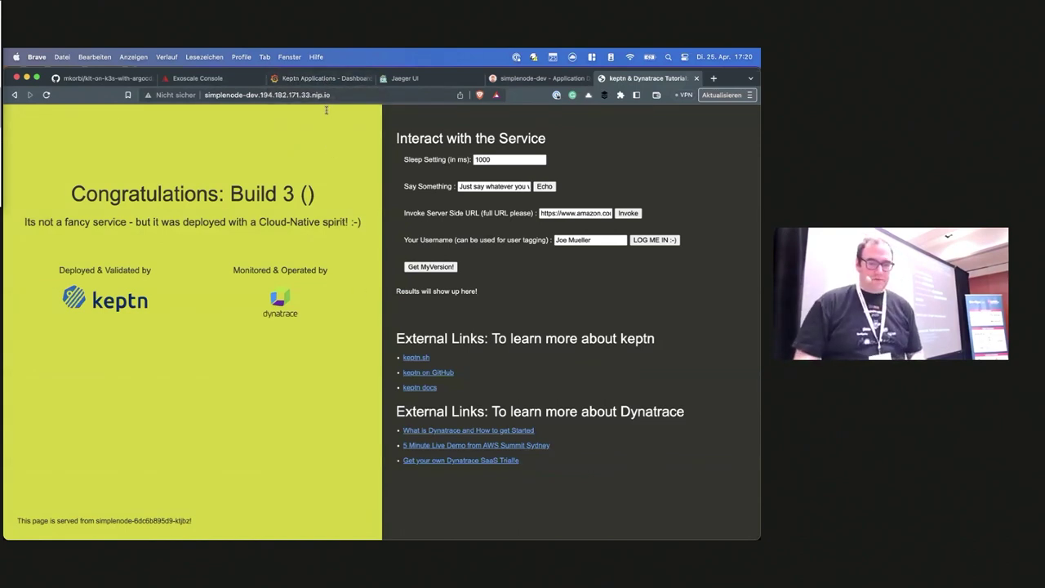
Review the simplenode Keptn Applications dashboard: 1 succeeded, 2 failed, 1.33 min between deployments.
click(317, 79)
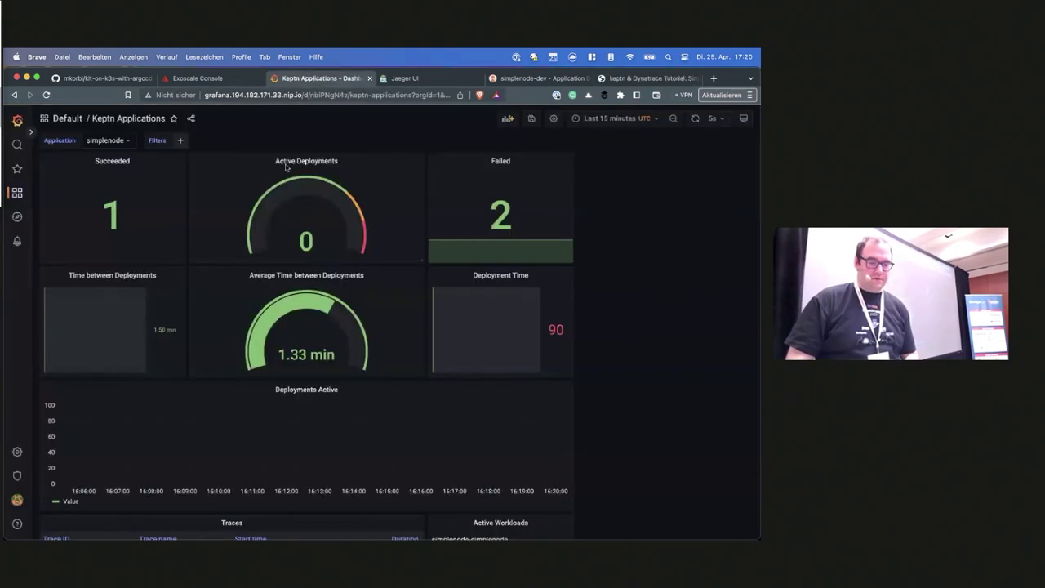
mouse_move(18, 195)
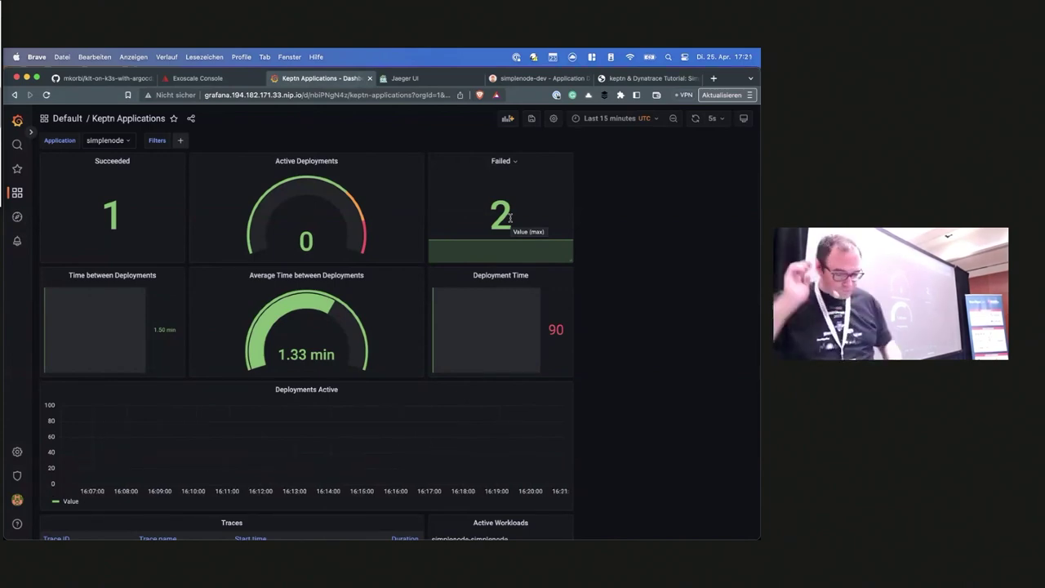
key(ctrl+Up)
Bump simplenode-dev-deployment.yaml to 4.0.2 in the keptn.sh/version annotation and image tag, then save.
click(652, 199)
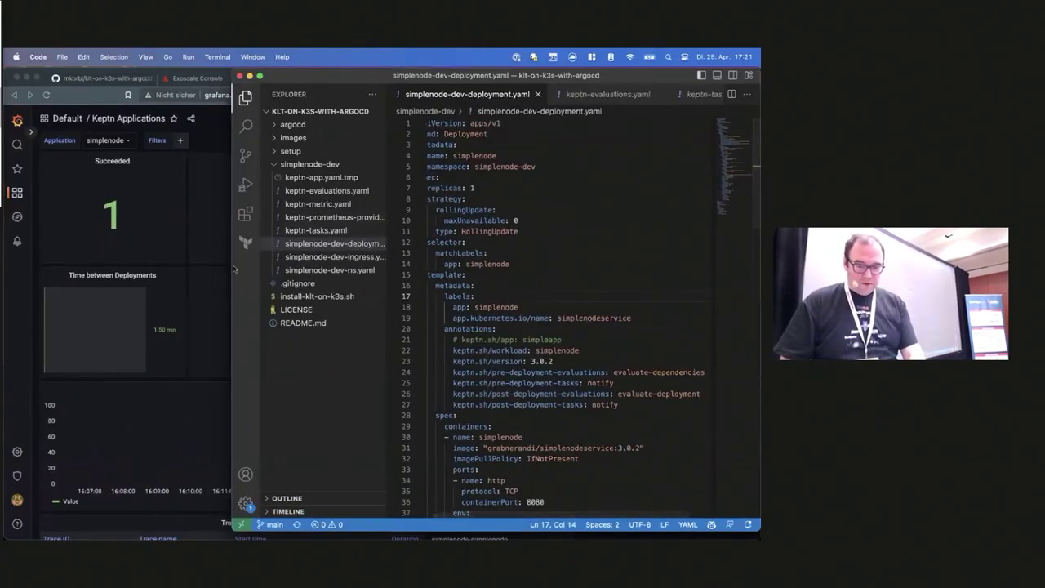
drag(232, 265, 116, 264)
scroll(426, 144, down, 5)
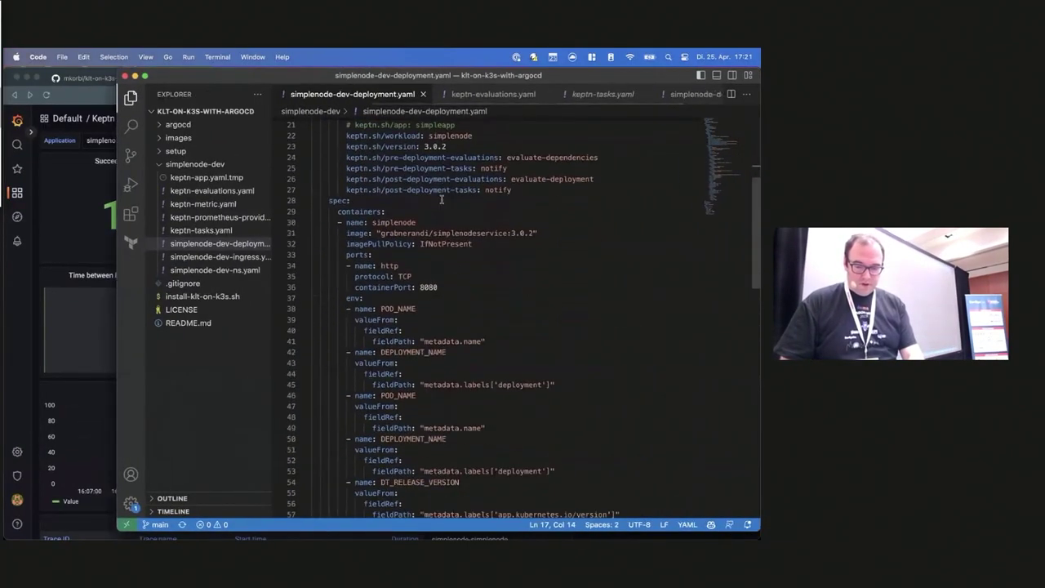
double_click(426, 146)
text(4)
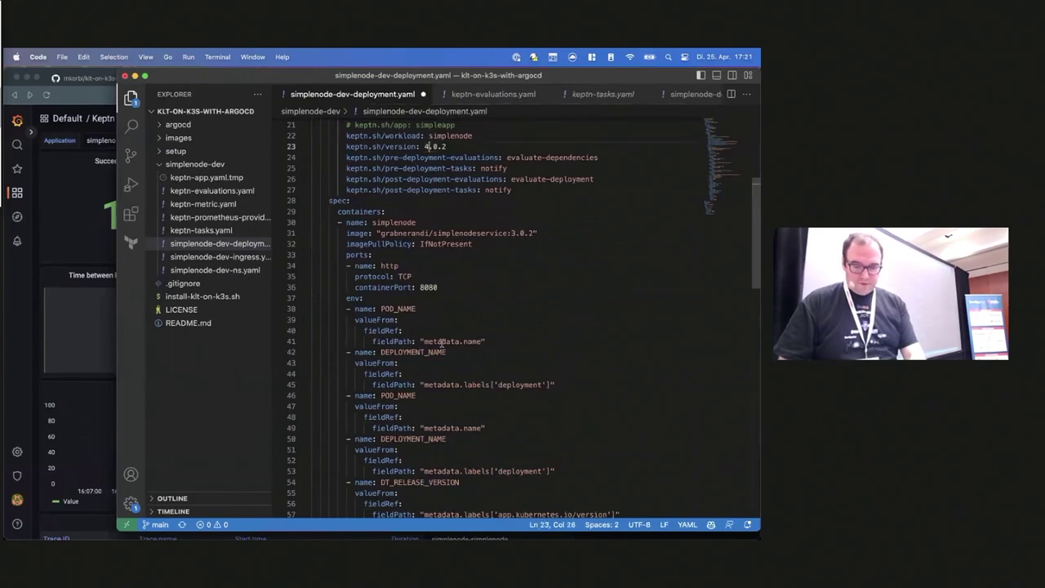
scroll(440, 343, down, 8)
scroll(441, 343, down, 5)
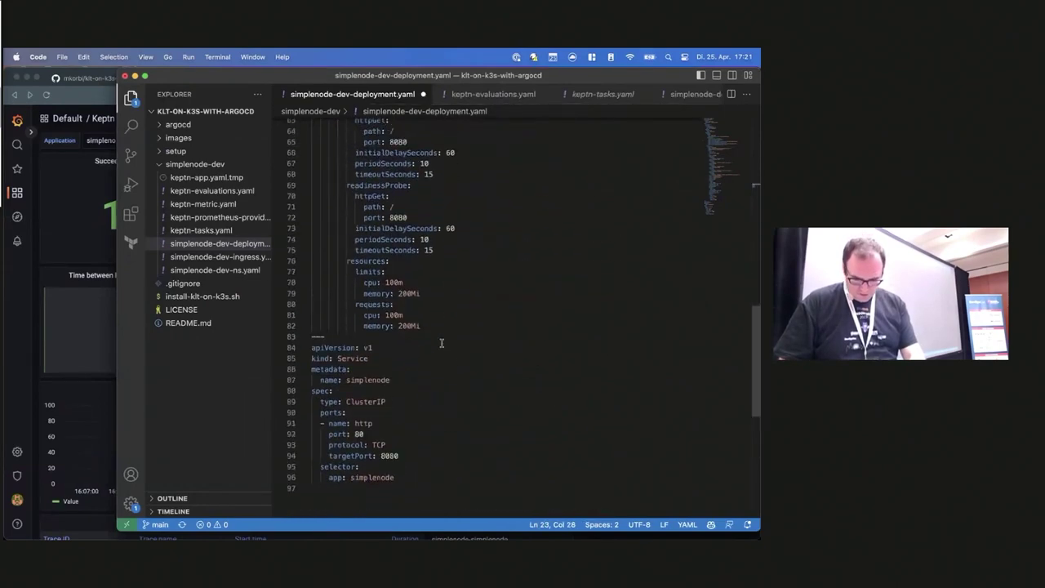
scroll(441, 343, up, 20)
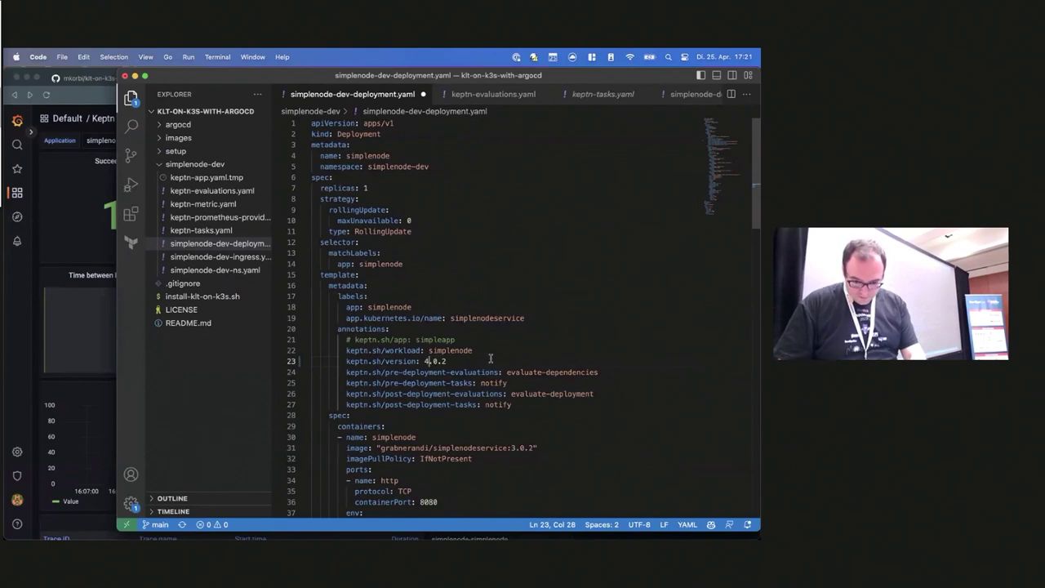
double_click(515, 447)
text(4)
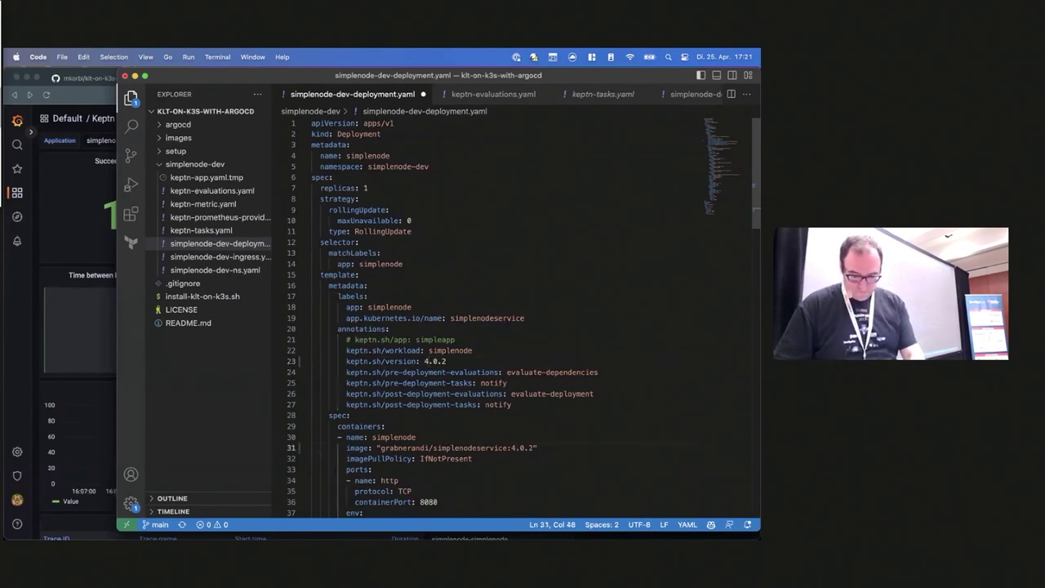
key(super+s)
key(ctrl+Up)
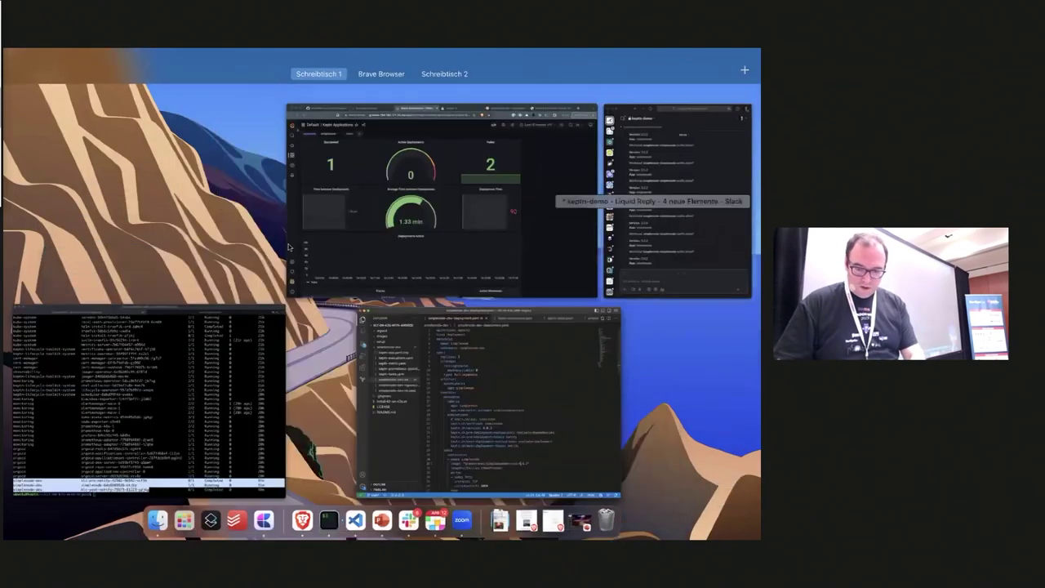
Stage and commit the change with message 'version', then push it to origin main.
click(147, 392)
key(super+2)
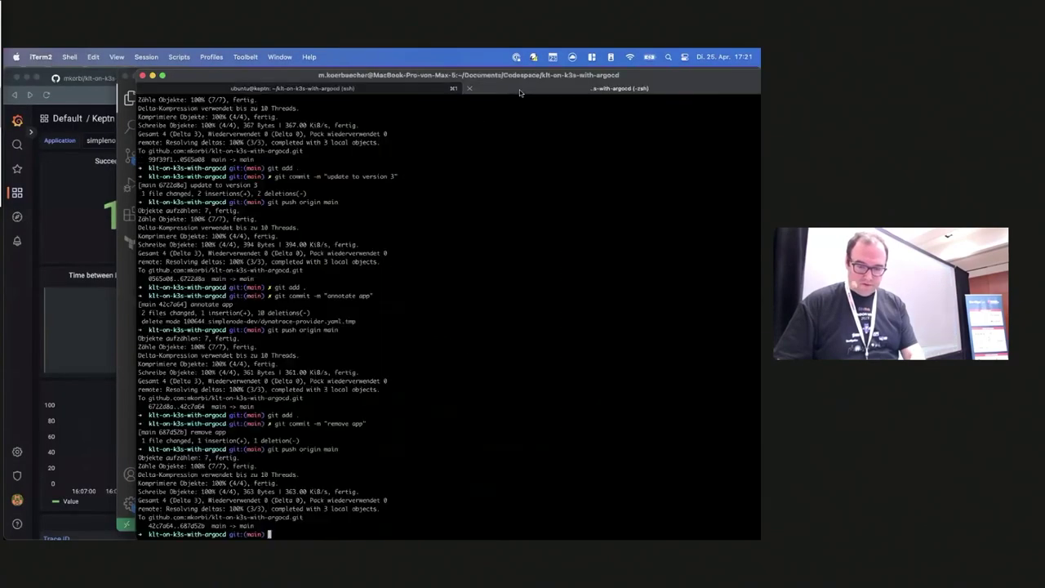
text(git a)
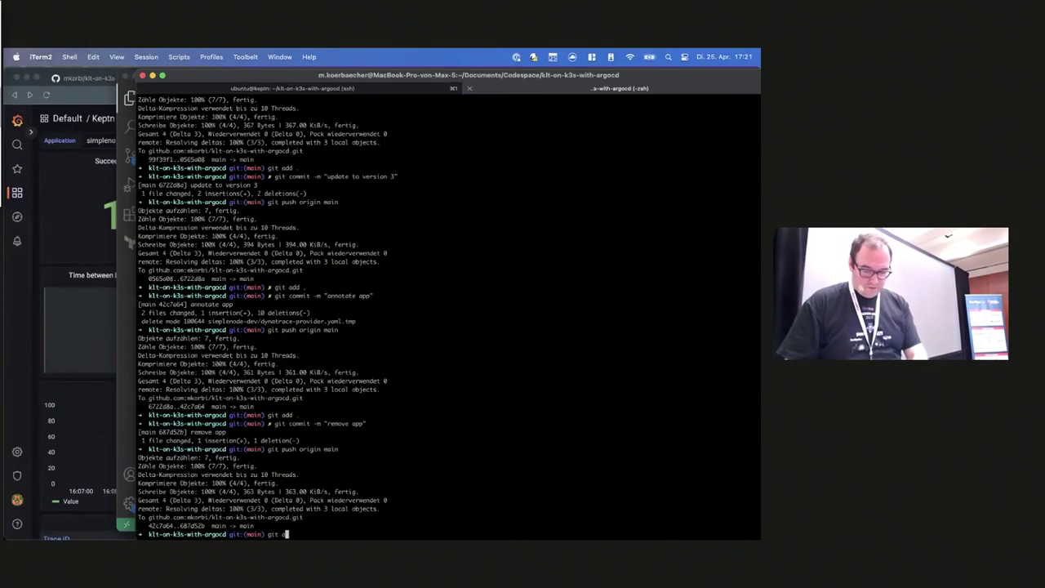
text(dd .)
key(Return)
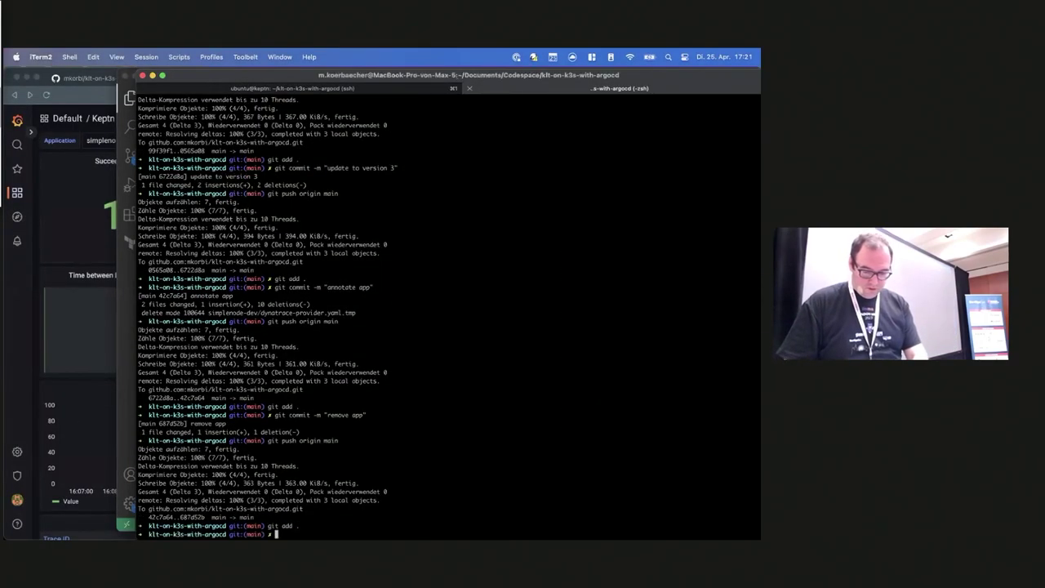
text(git commit -m)
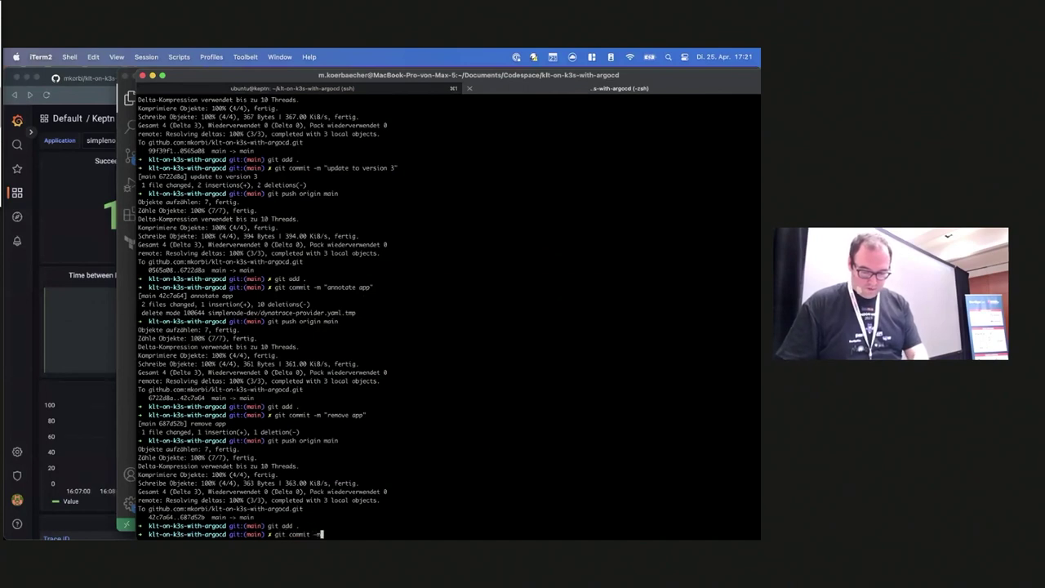
text( "version")
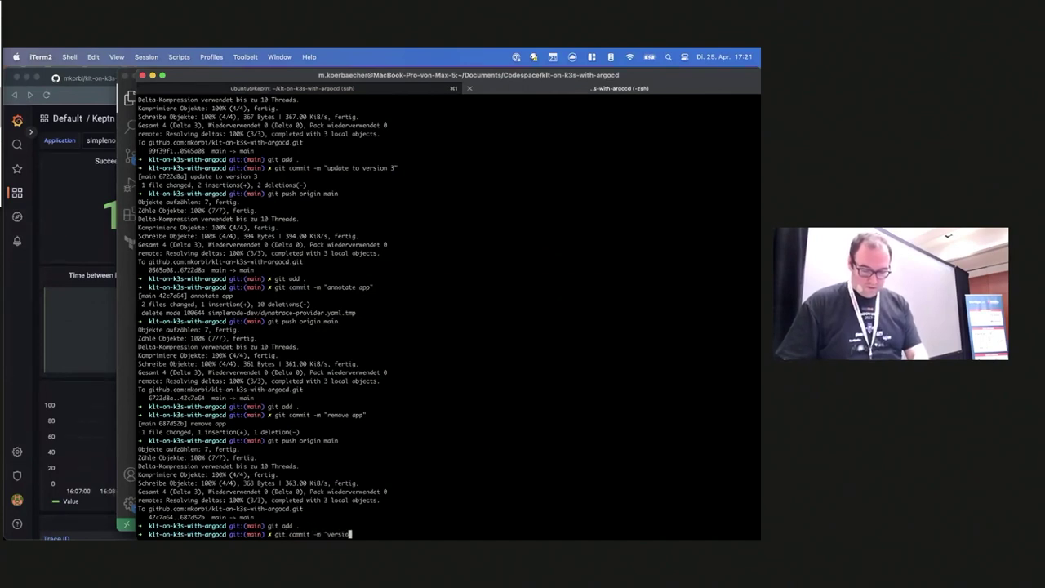
key(Return)
text(git)
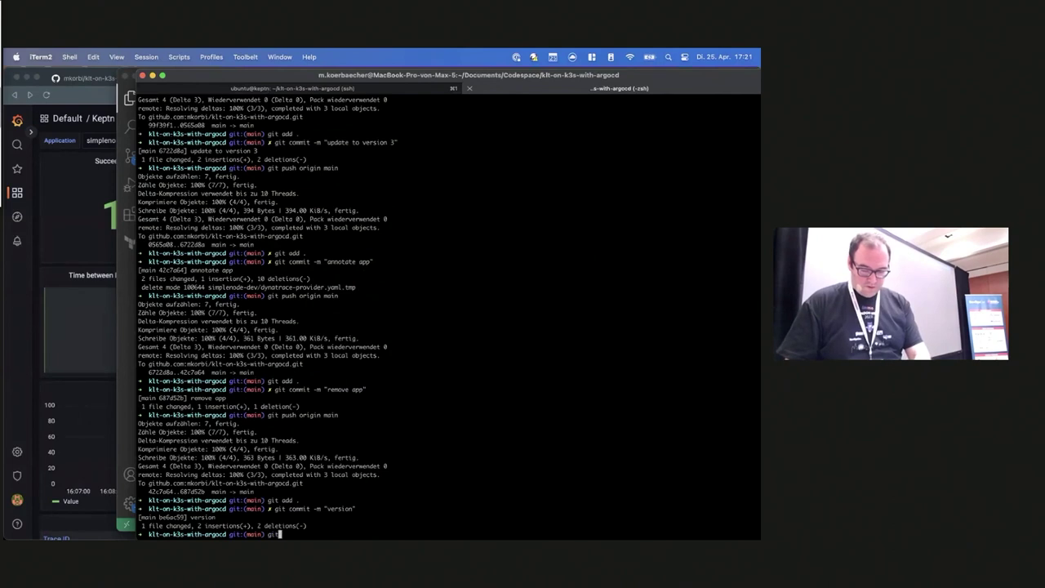
text( push origin main)
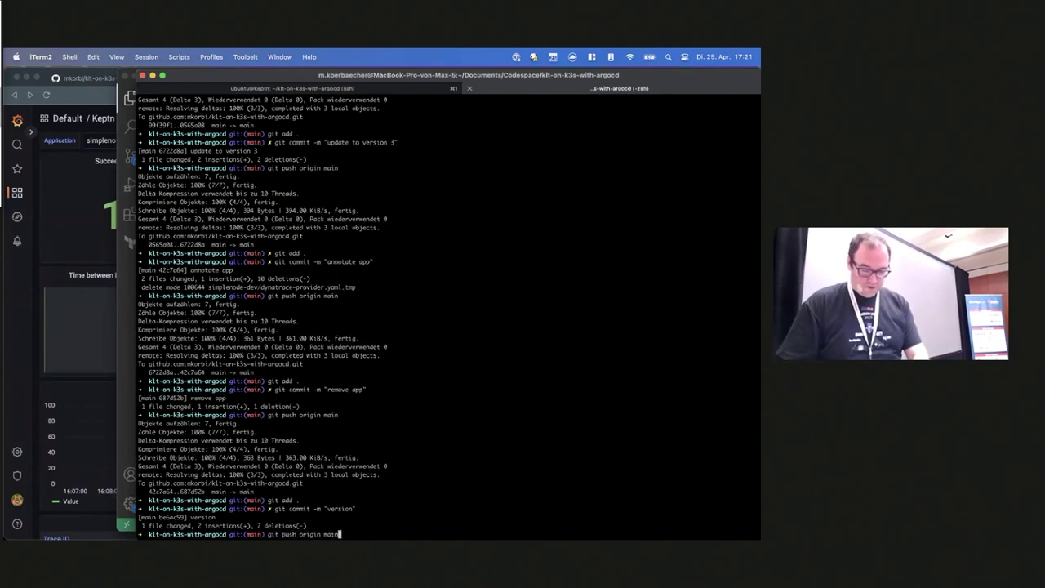
key(Return)
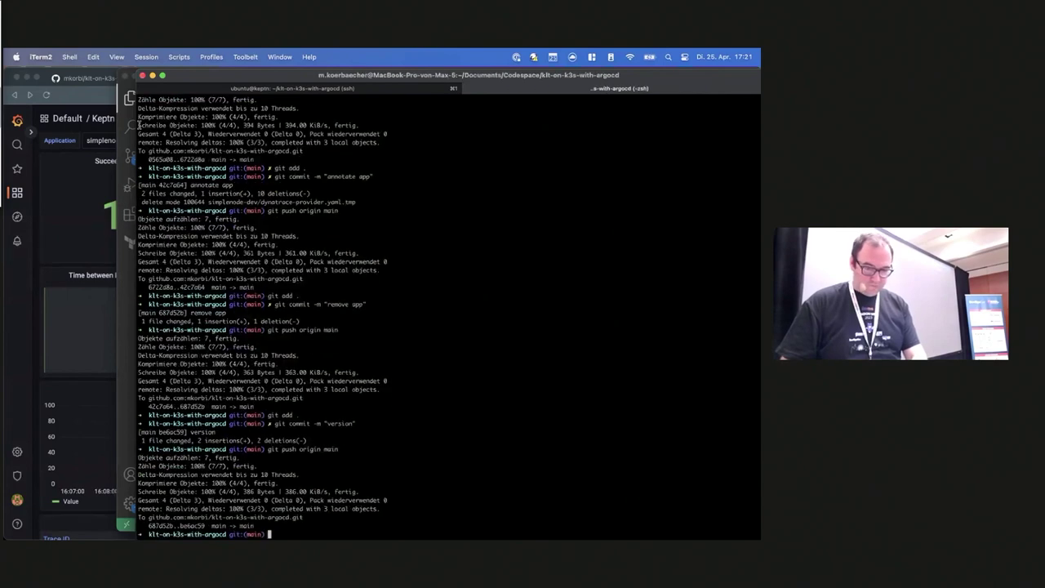
key(super+Tab)
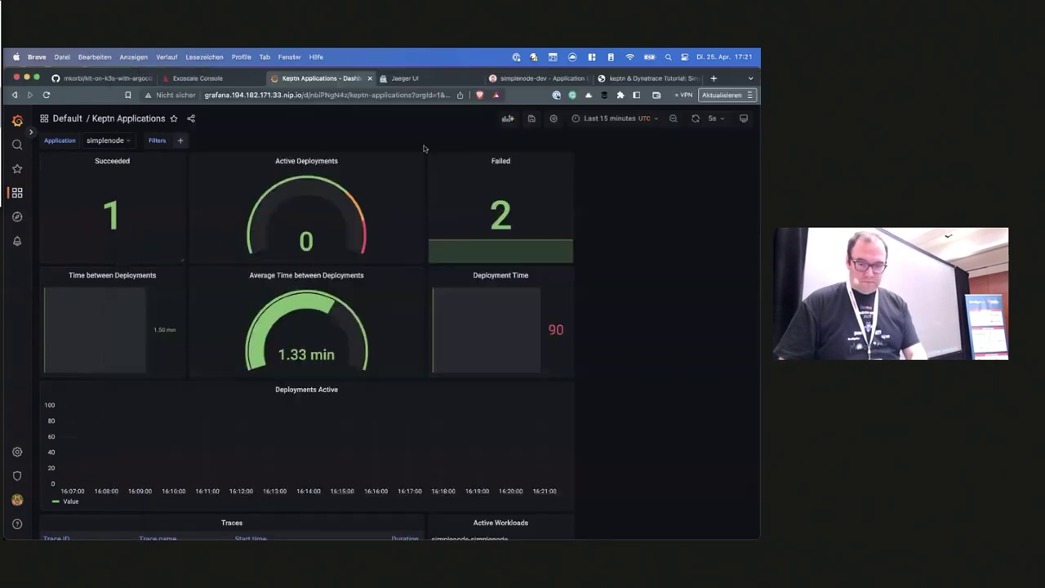
Refresh simplenode-dev to sync commit be6ac59 and inspect the new simplenode-simplenode-4.0.2 nodes.
click(522, 81)
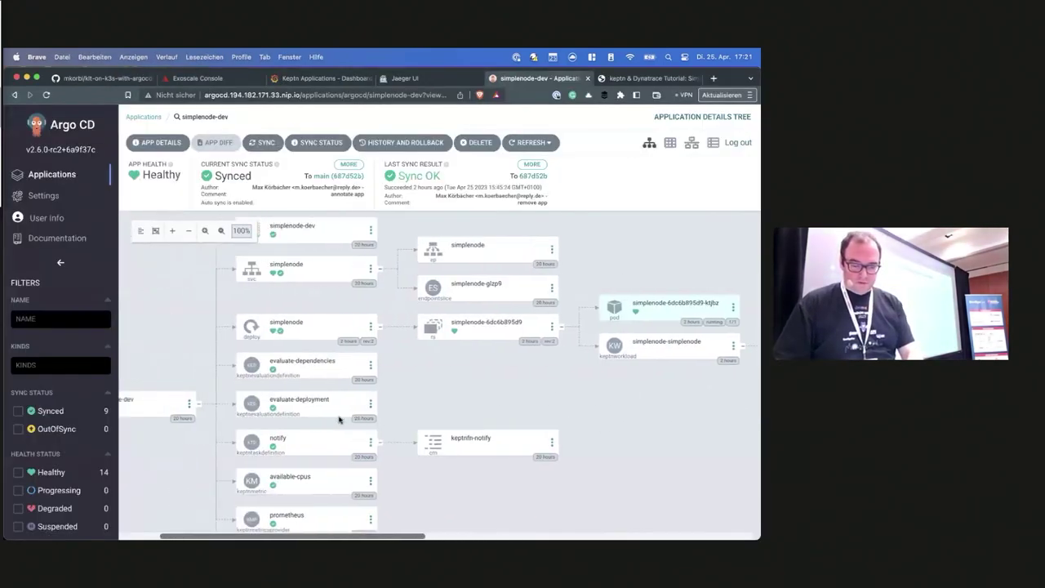
click(531, 142)
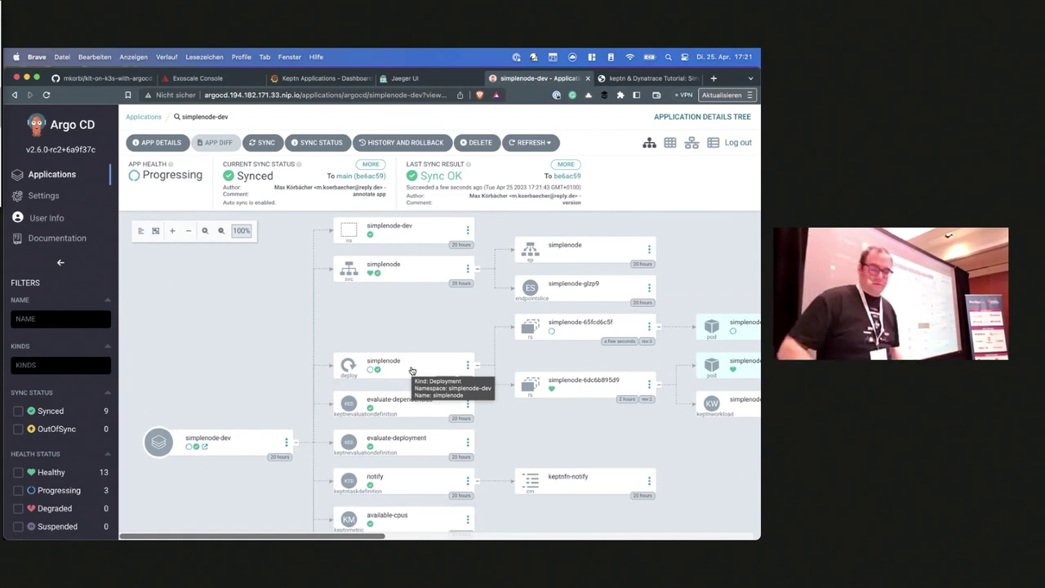
scroll(566, 440, right, 10)
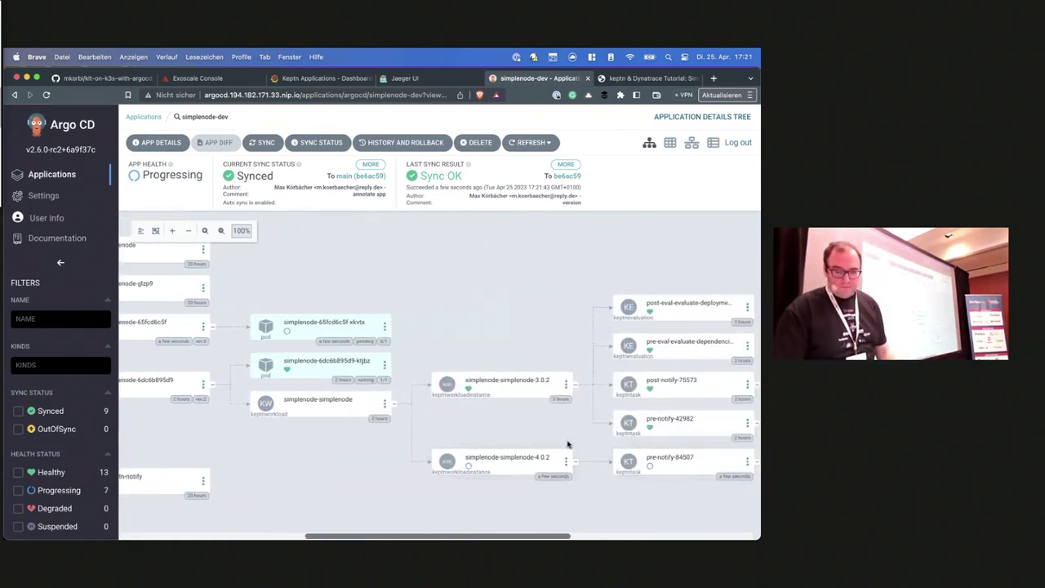
scroll(492, 338, right, 2)
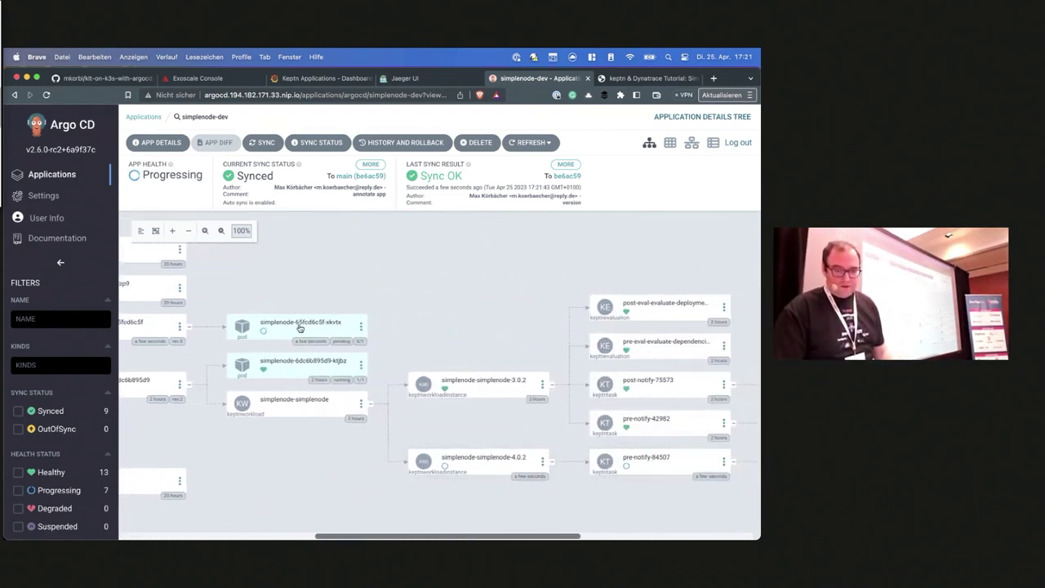
scroll(264, 341, left, 2)
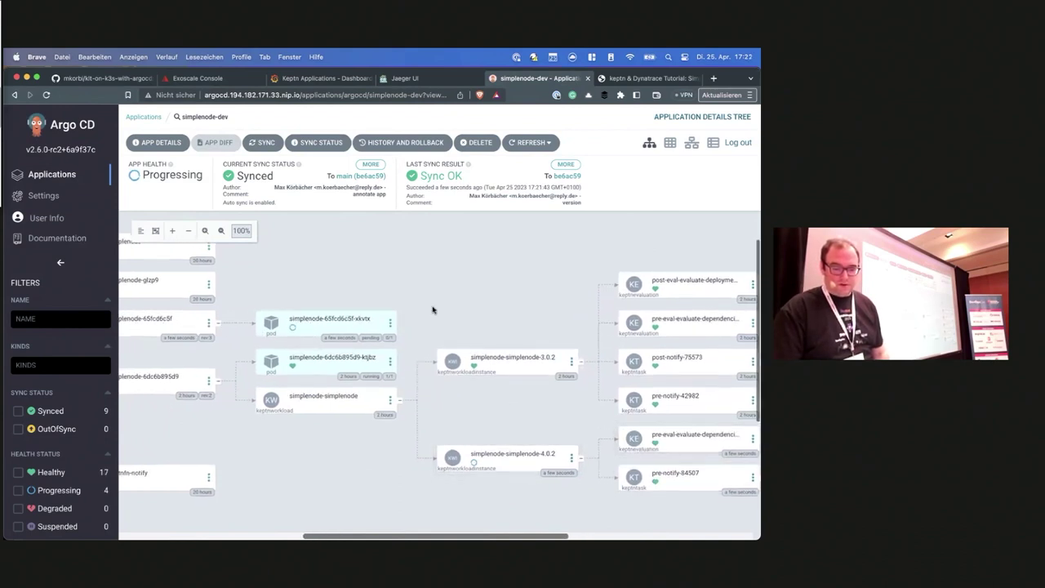
scroll(432, 306, down, 4)
scroll(432, 307, right, 4)
scroll(432, 307, right, 6)
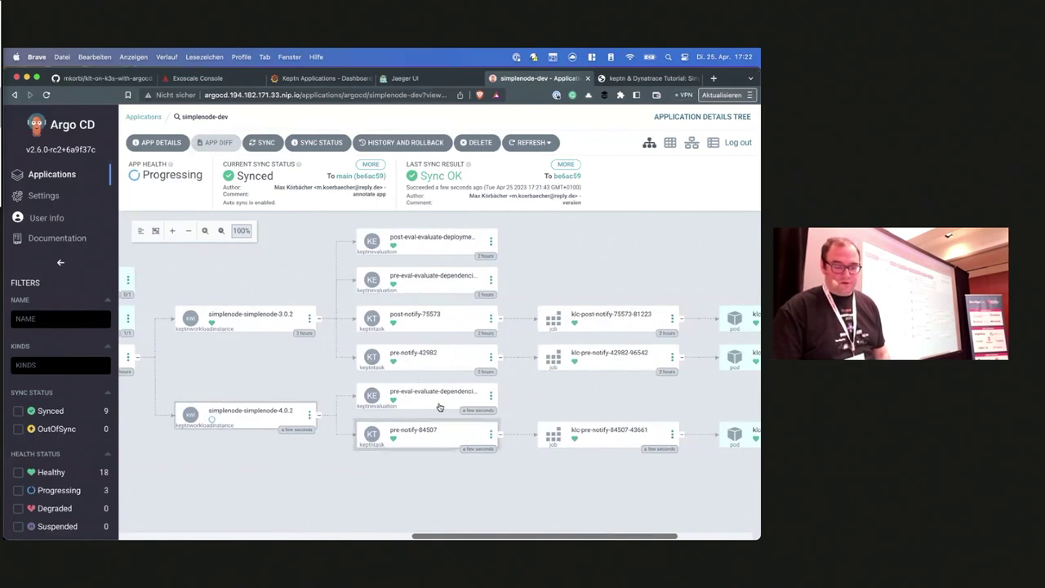
key(ctrl+Up)
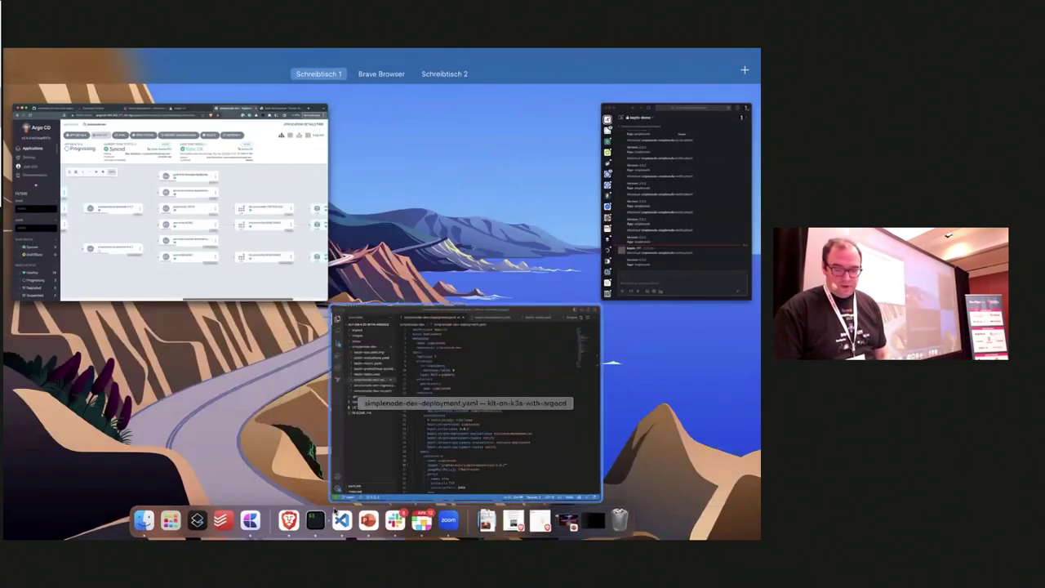
Check the latest keptn-demo Slack notification for simplenode Version 4.0.2, then return to Argo CD.
click(675, 244)
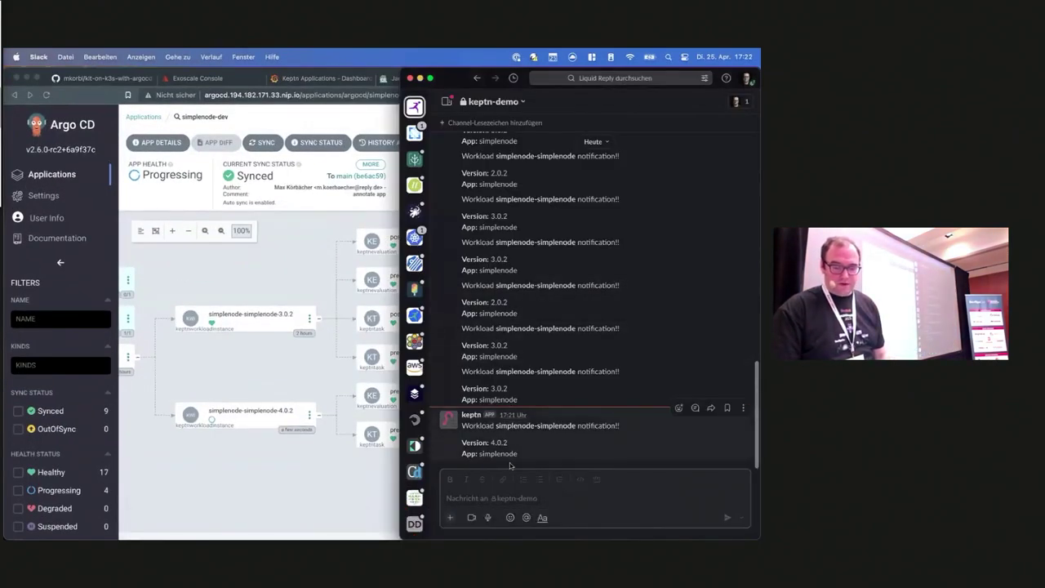
drag(527, 458, 458, 413)
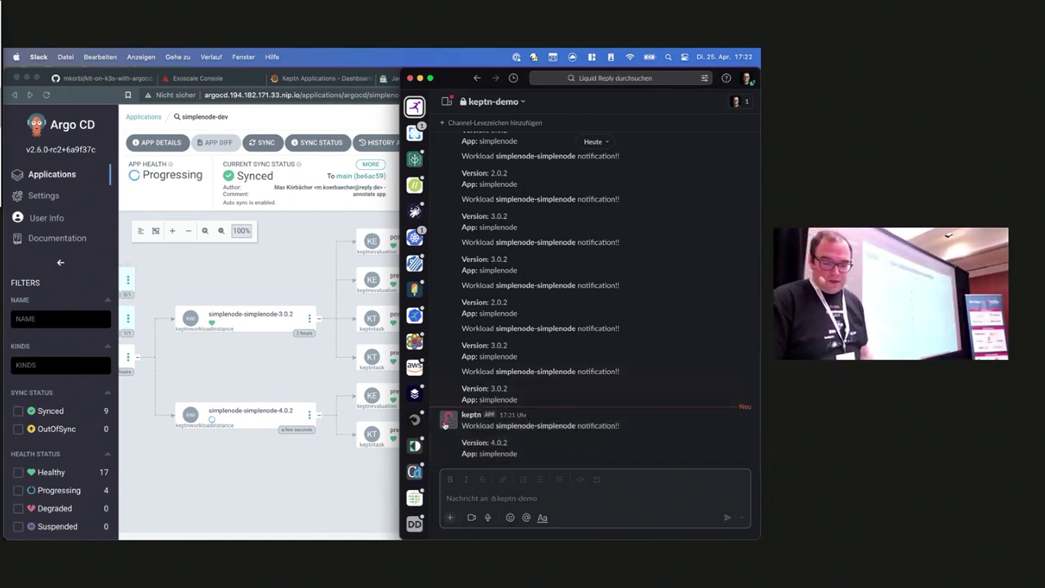
click(333, 439)
scroll(582, 425, right, 3)
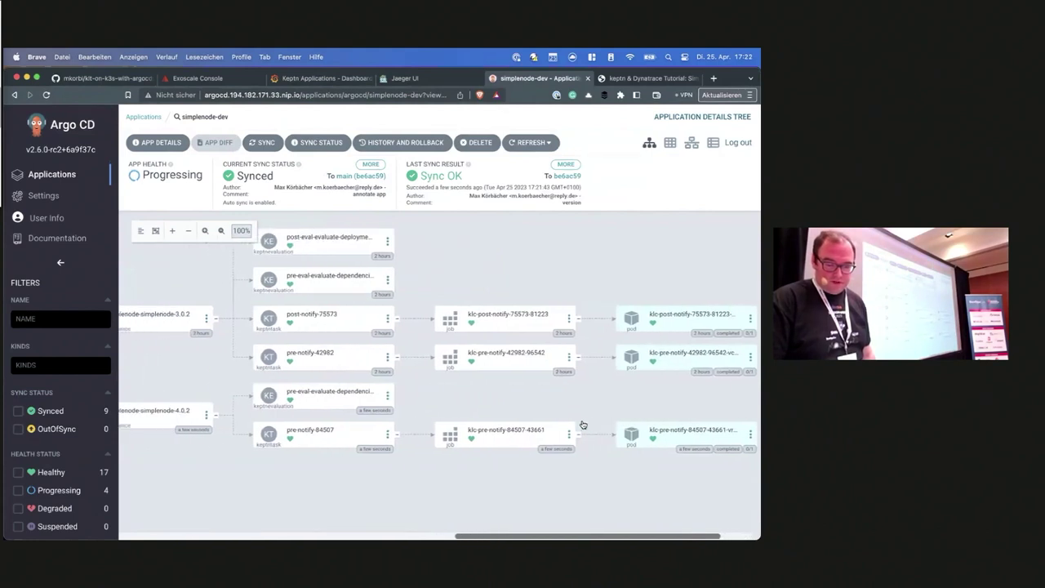
Refresh the Grafana dashboard and highlight the 2 succeeded deployments.
scroll(477, 363, left, 4)
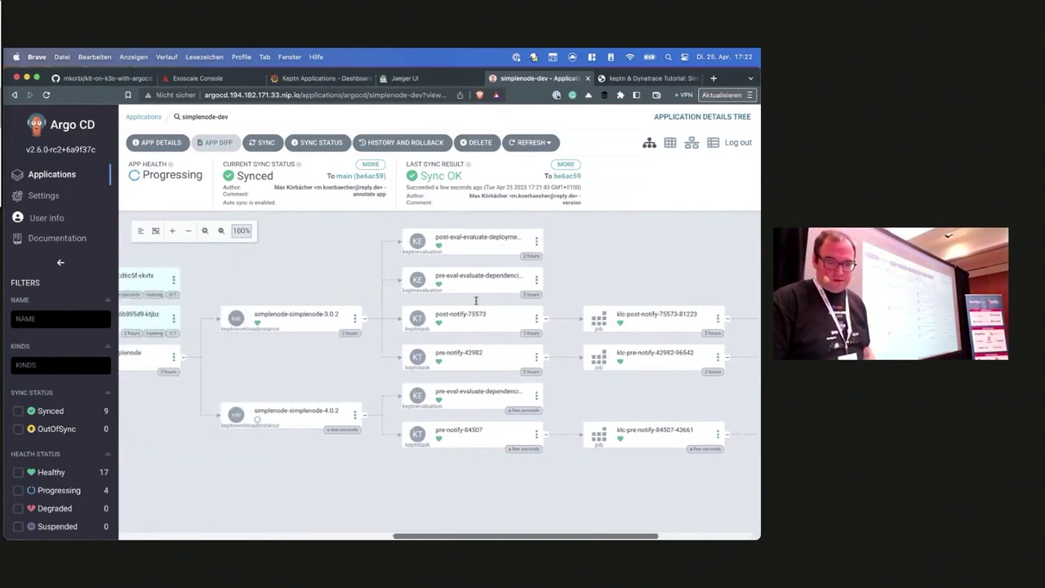
click(341, 80)
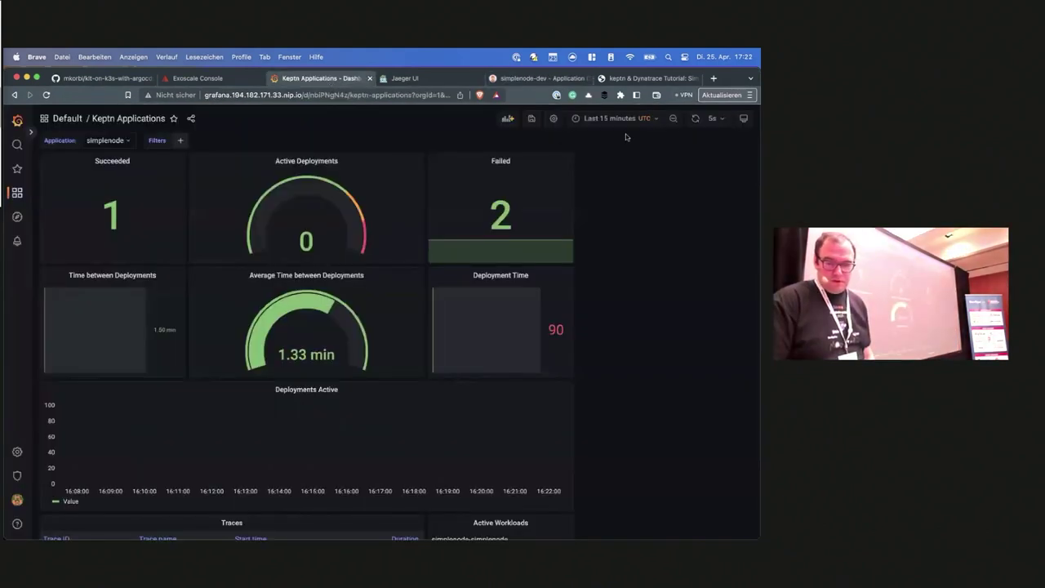
click(695, 119)
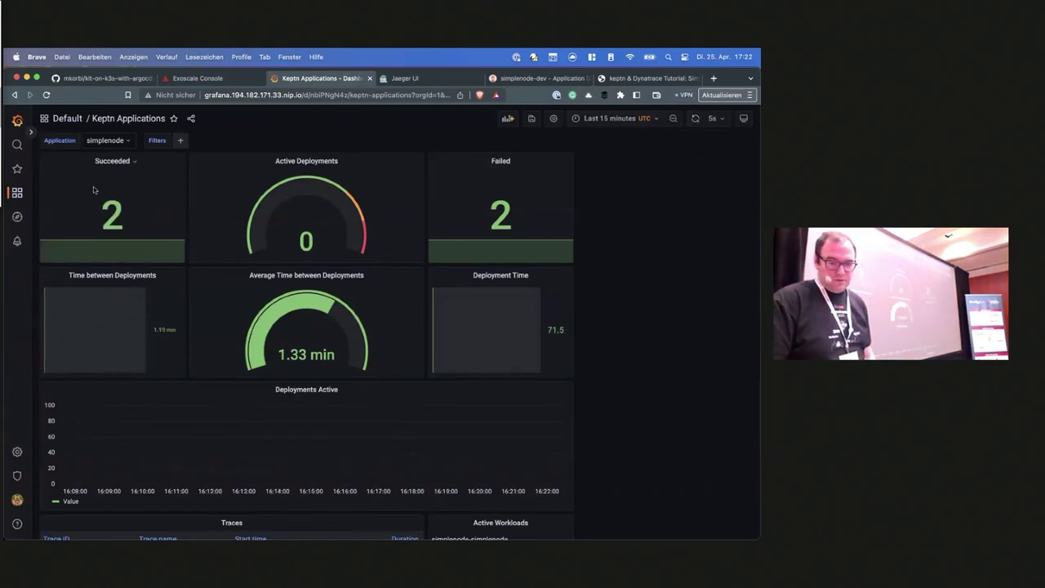
double_click(123, 215)
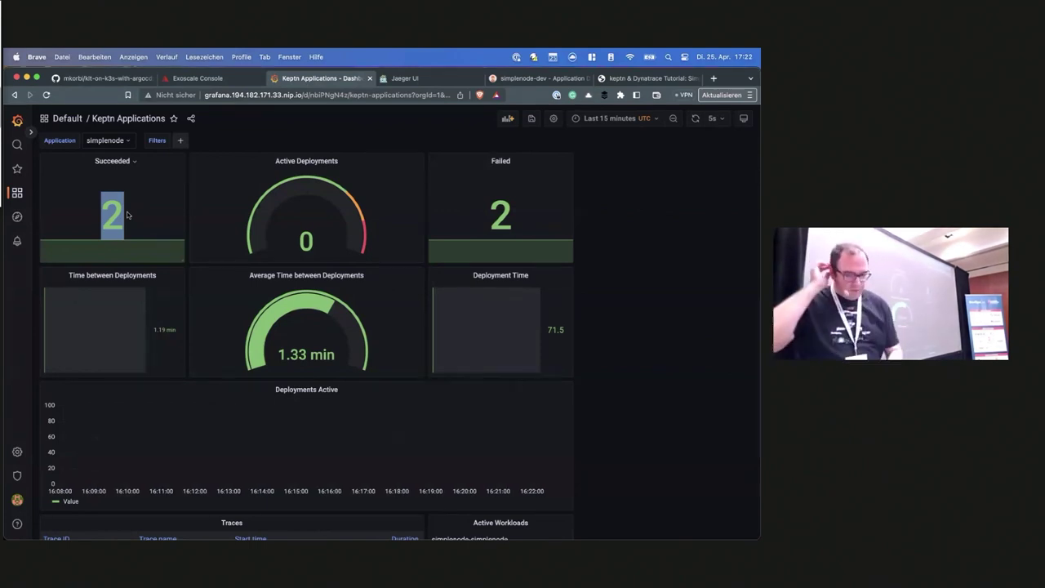
Check Argo CD and re-run the Jaeger trace search, then return to the Grafana dashboard.
click(527, 79)
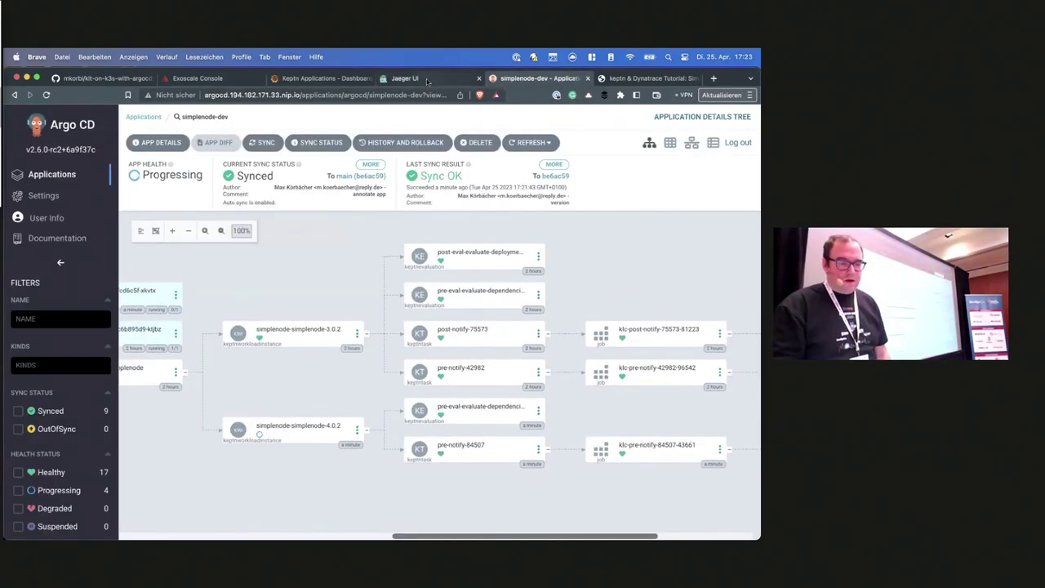
click(406, 78)
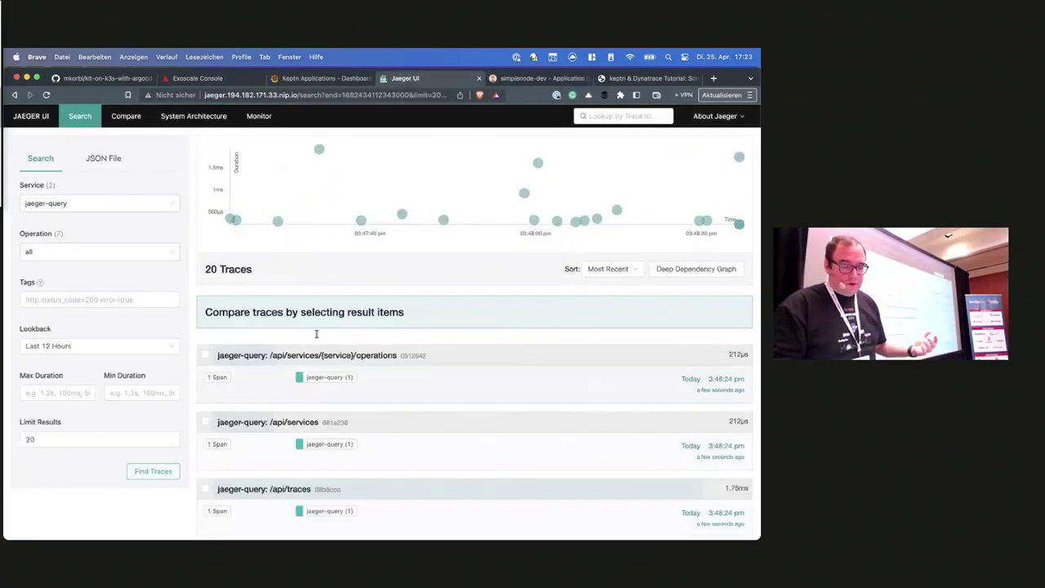
click(156, 470)
scroll(486, 214, down, 1)
scroll(486, 213, down, 5)
scroll(485, 231, up, 6)
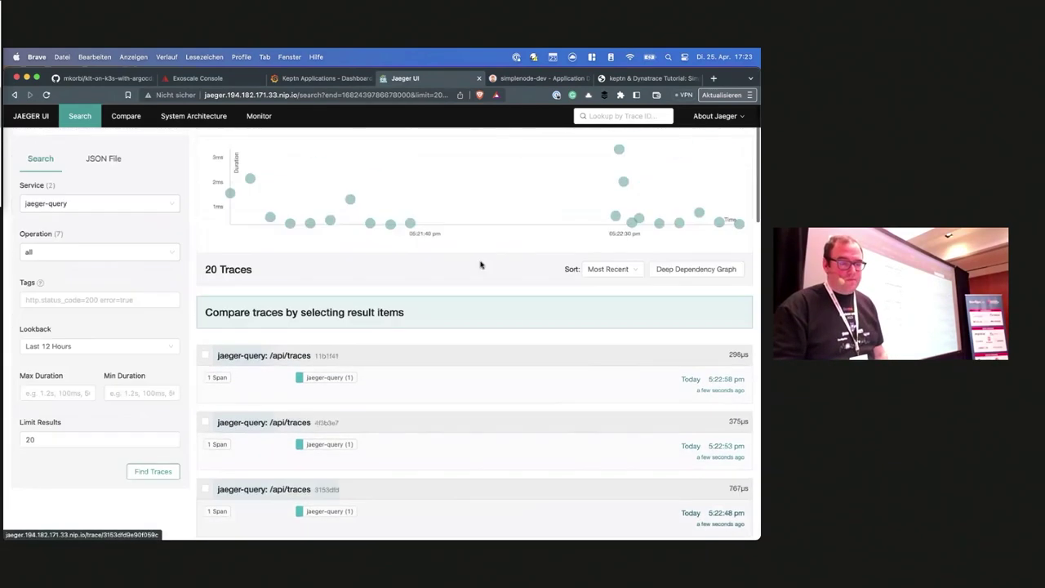
click(321, 79)
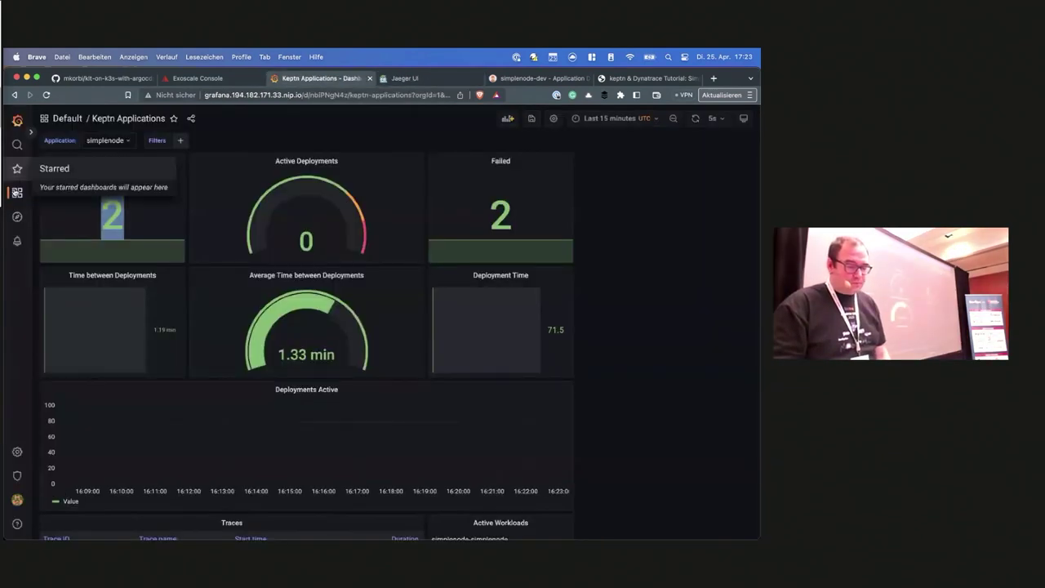
mouse_move(16, 192)
click(51, 211)
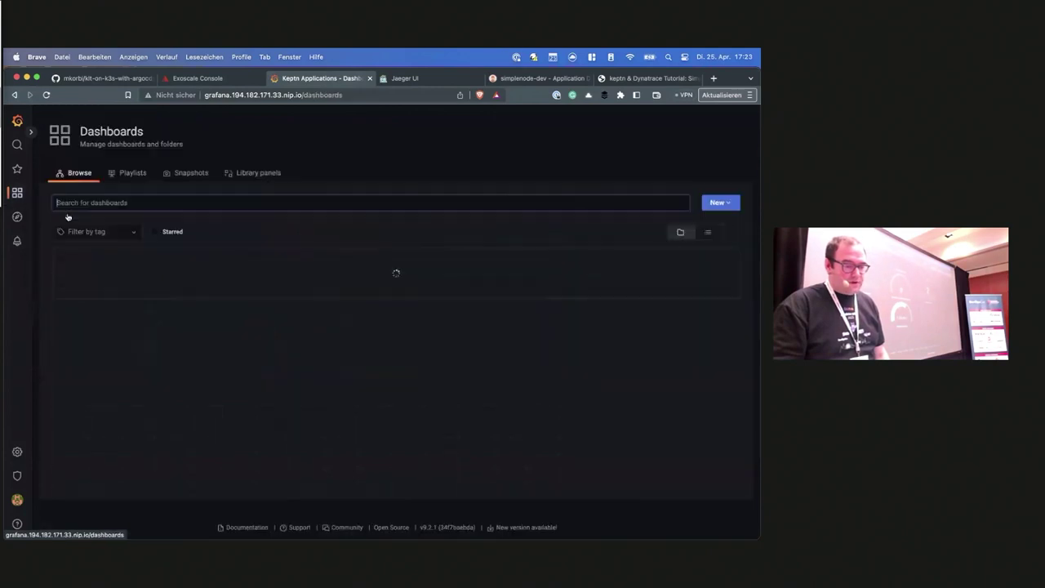
scroll(235, 345, down, 2)
click(147, 343)
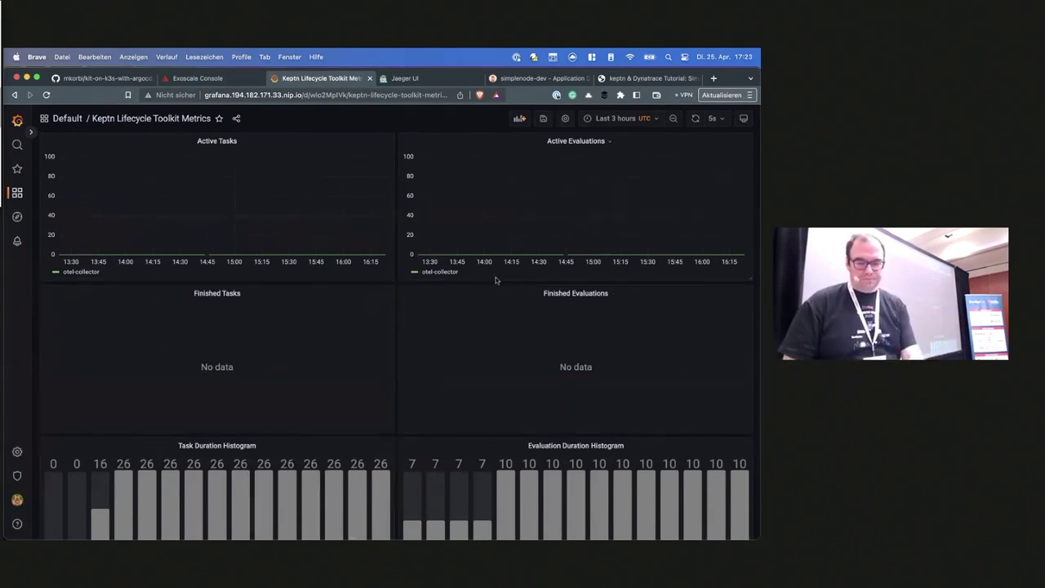
key(ctrl+Up)
click(470, 369)
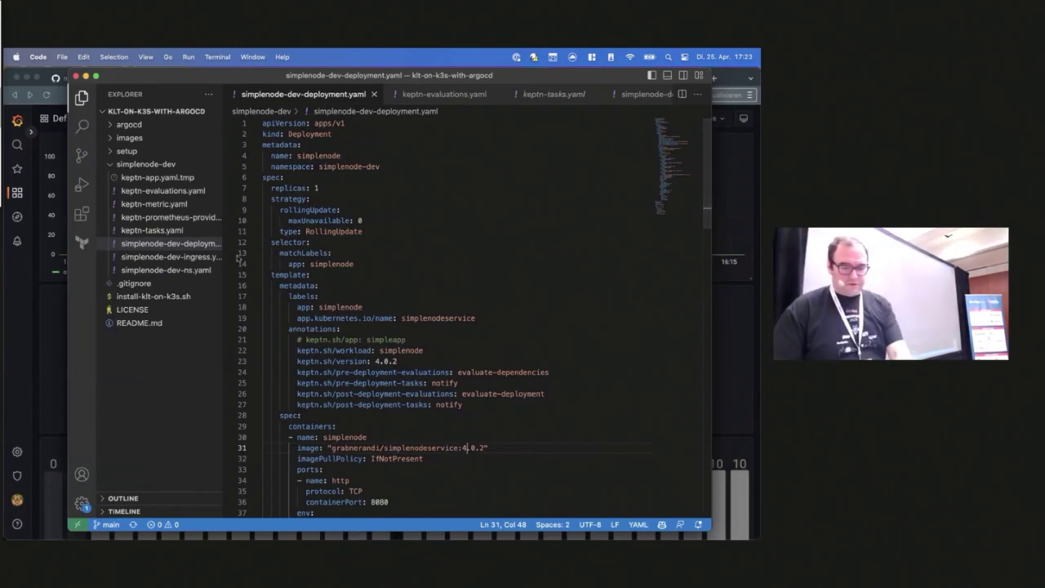
scroll(463, 338, down, 4)
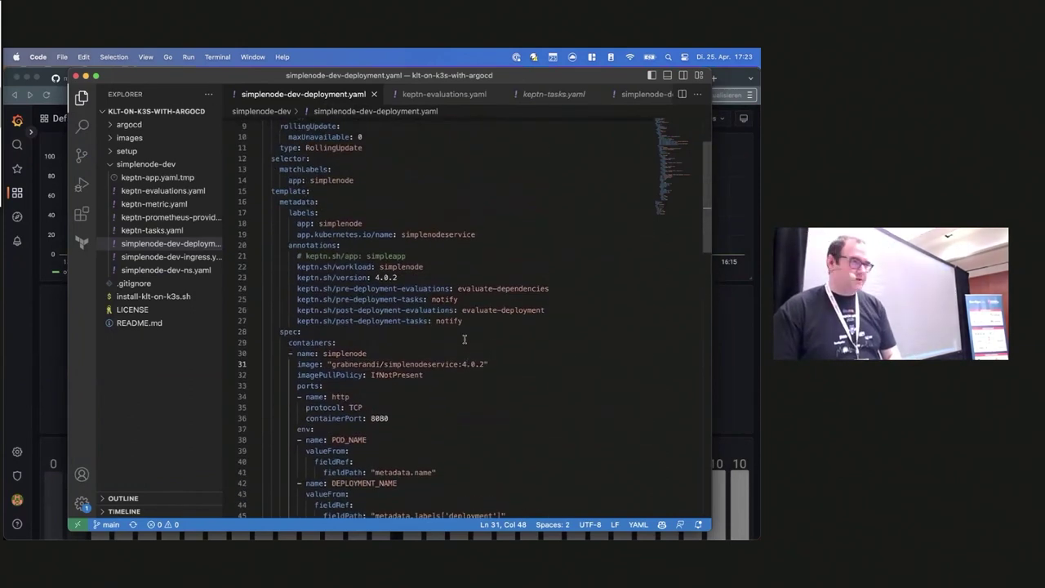
scroll(464, 339, up, 4)
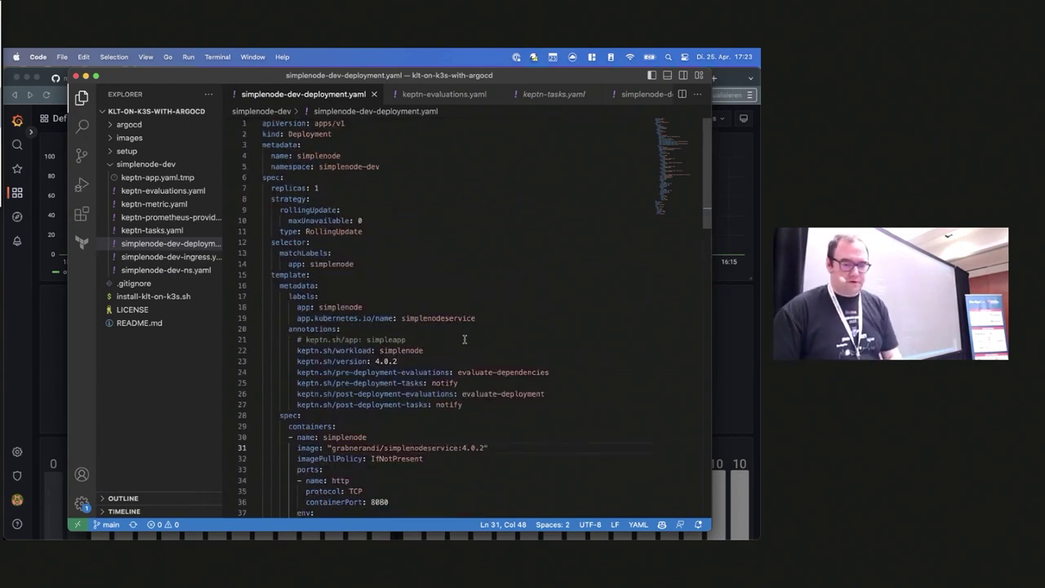
scroll(463, 339, down, 5)
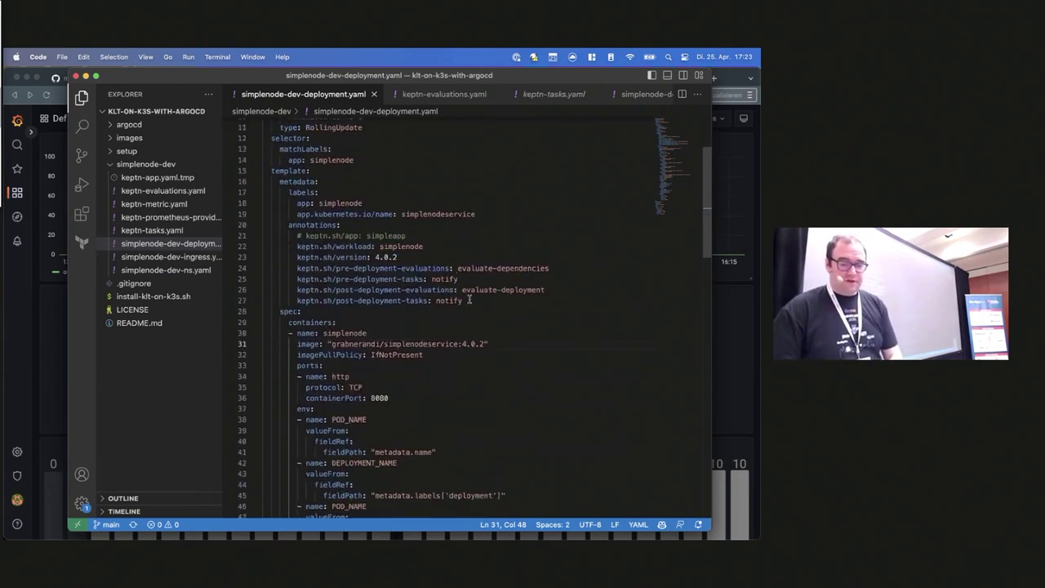
mouse_move(467, 301)
mouse_down()
mouse_move(408, 289)
mouse_move(285, 227)
mouse_up()
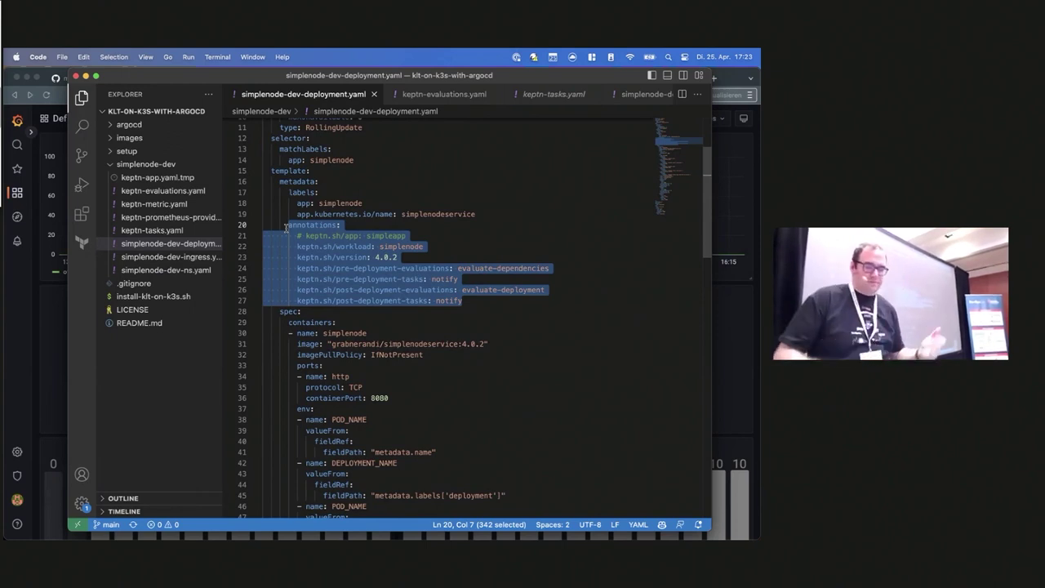
scroll(399, 351, down, 10)
scroll(399, 351, up, 5)
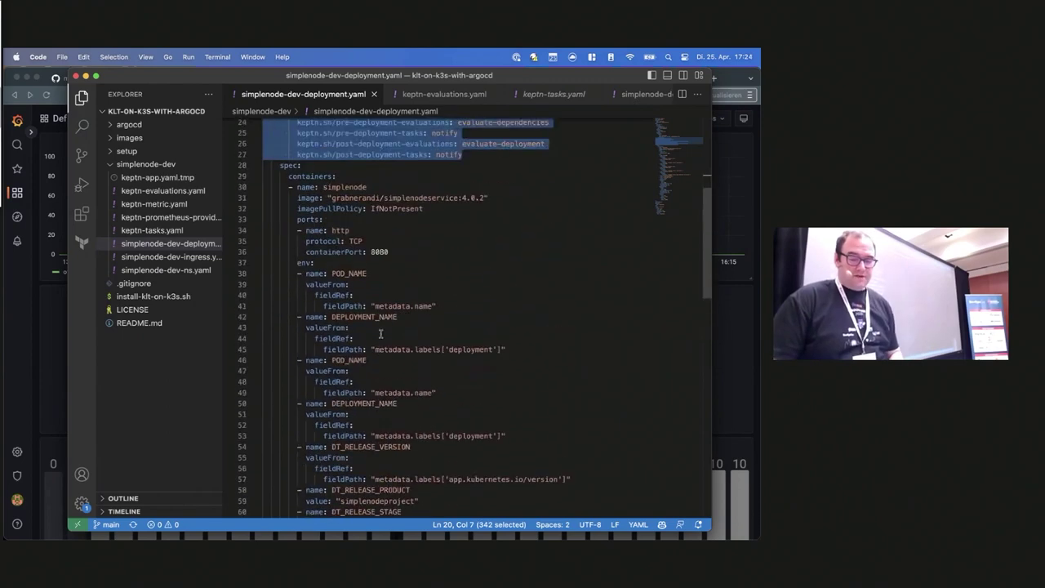
scroll(399, 351, down, 10)
scroll(399, 351, up, 4)
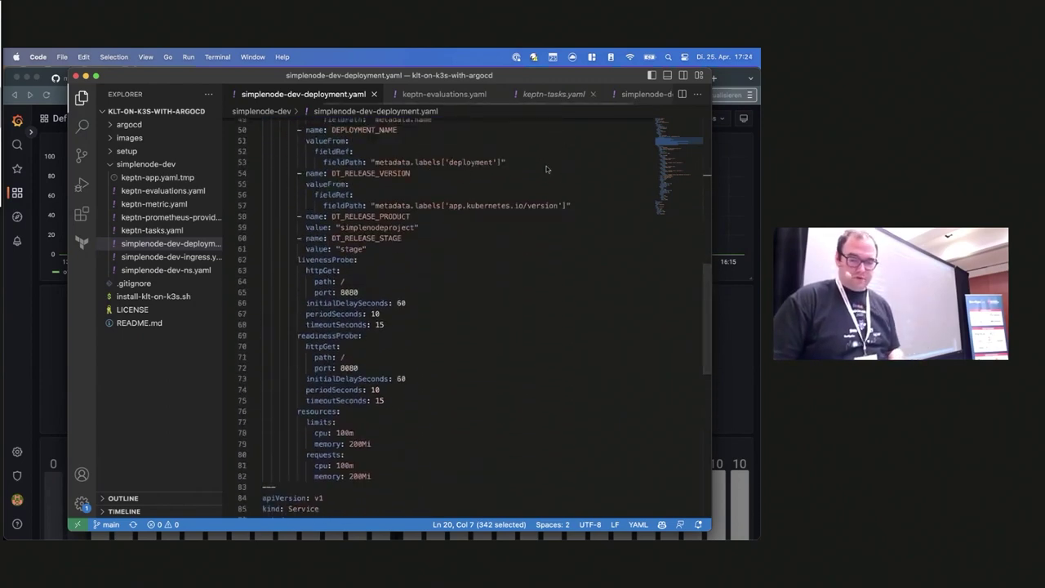
key(ctrl+Up)
click(274, 217)
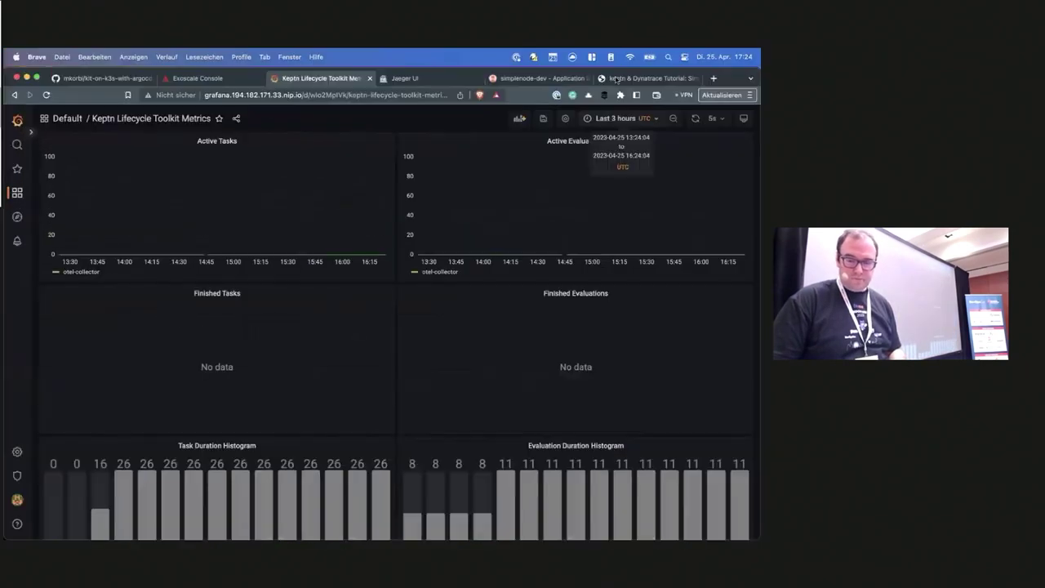
Reload the simplenode app to confirm Build 4, then bring VS Code back to the front.
key(super+9)
key(super+r)
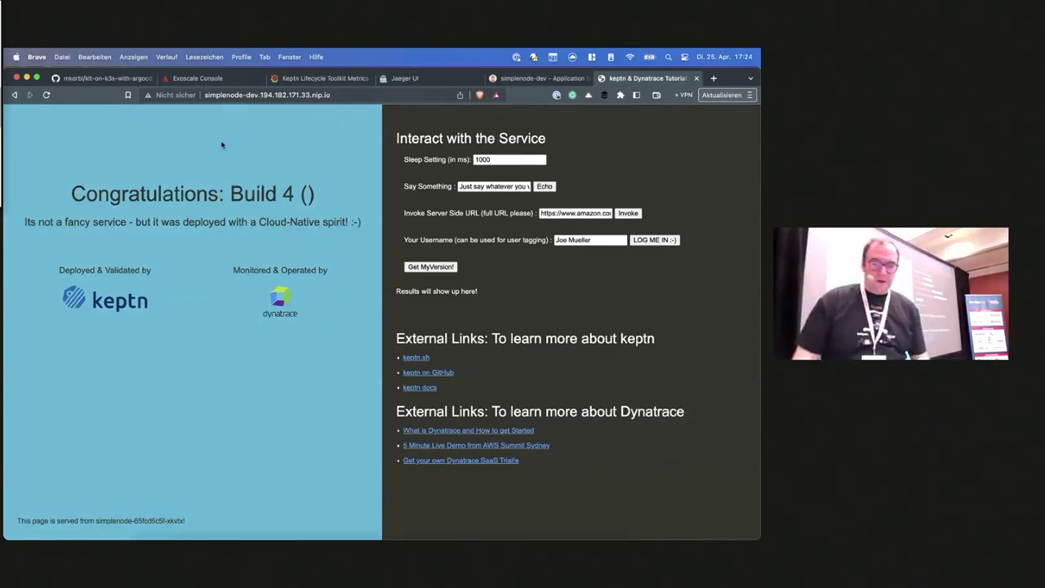
key(ctrl+Up)
click(493, 337)
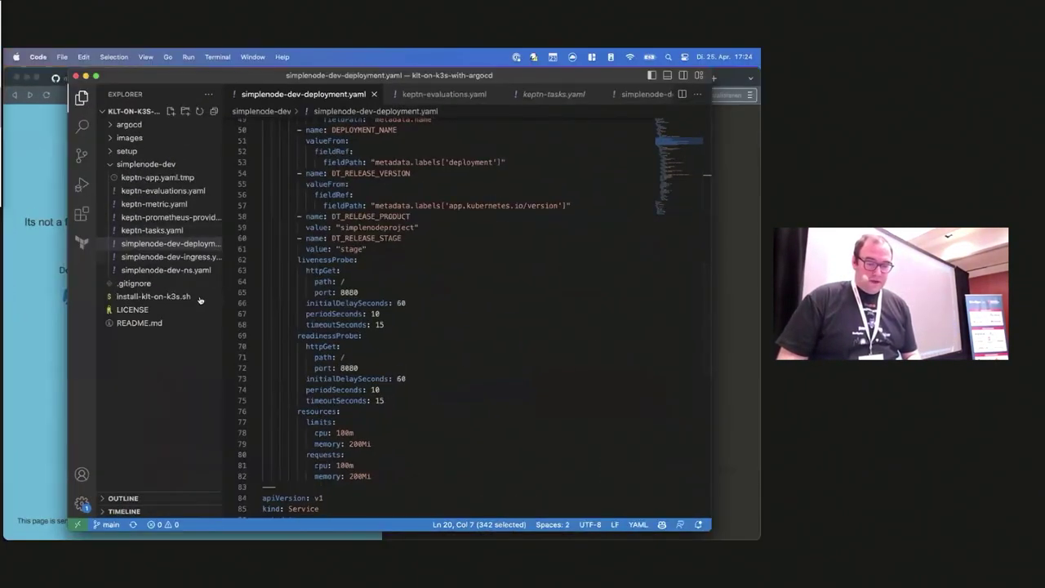
Review keptn-evaluations.yaml, then highlight the available-cpus metric definition in keptn-metric.yaml.
click(163, 193)
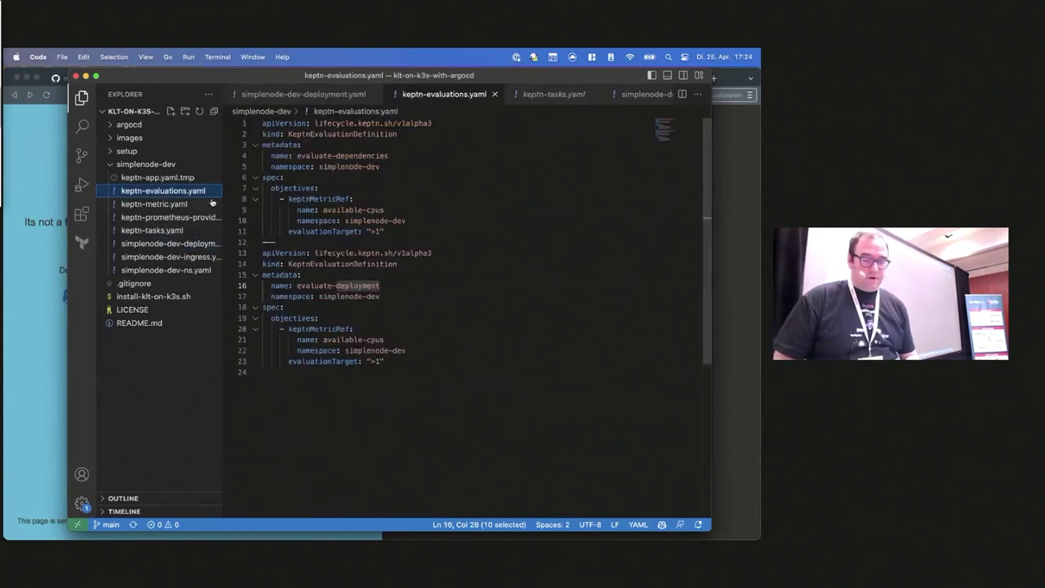
click(154, 205)
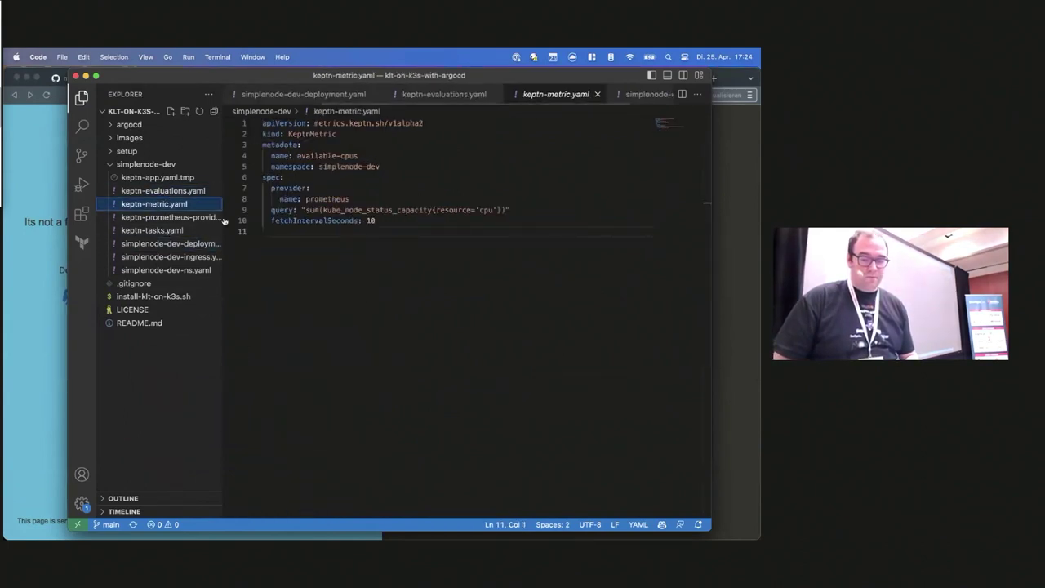
click(375, 230)
drag(376, 228, 258, 124)
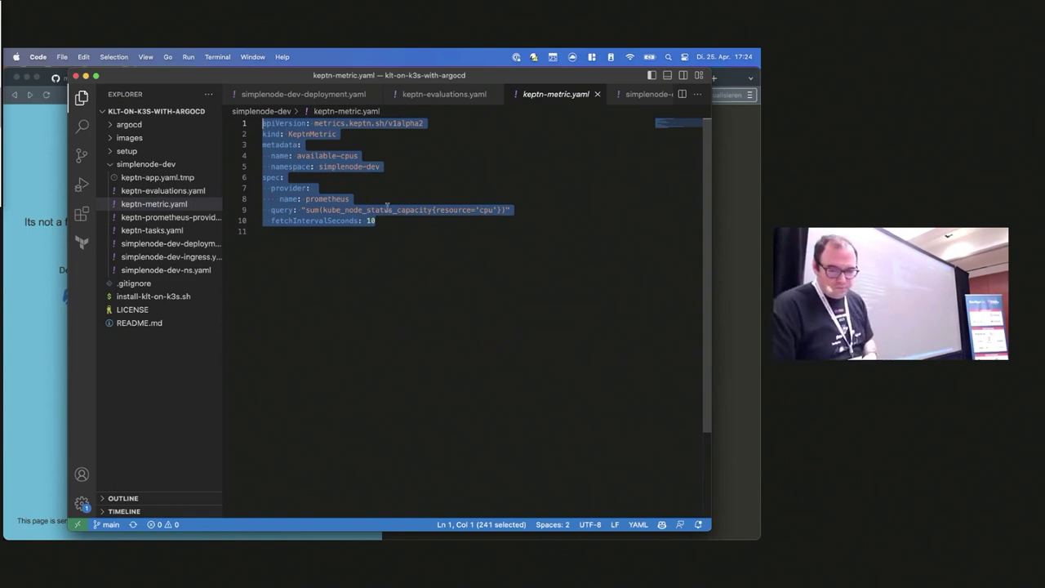
Highlight the Prometheus provider and query lines, then review keptn-prometheus-provider.yaml and keptn-tasks.yaml.
click(463, 211)
click(522, 210)
drag(523, 209, 270, 188)
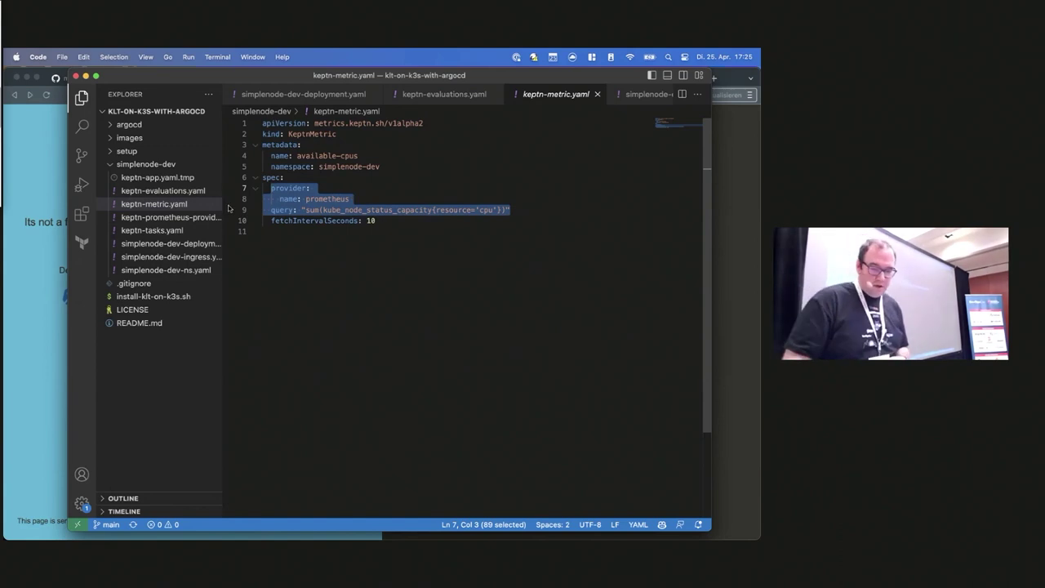
click(167, 217)
click(174, 234)
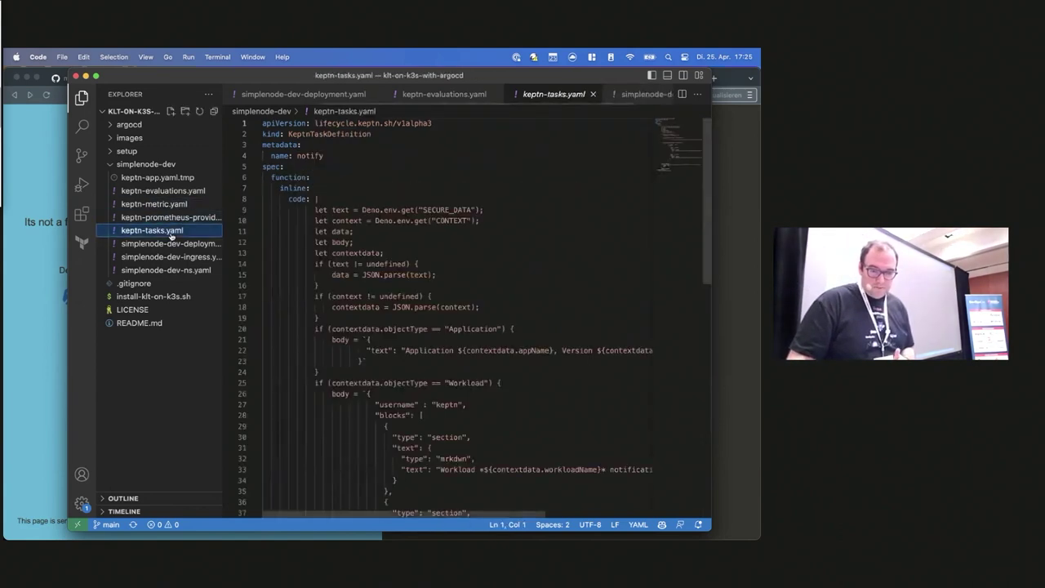
Highlight the evaluate-dependencies definition in keptn-evaluations.yaml, then return to keptn-tasks.yaml.
click(171, 192)
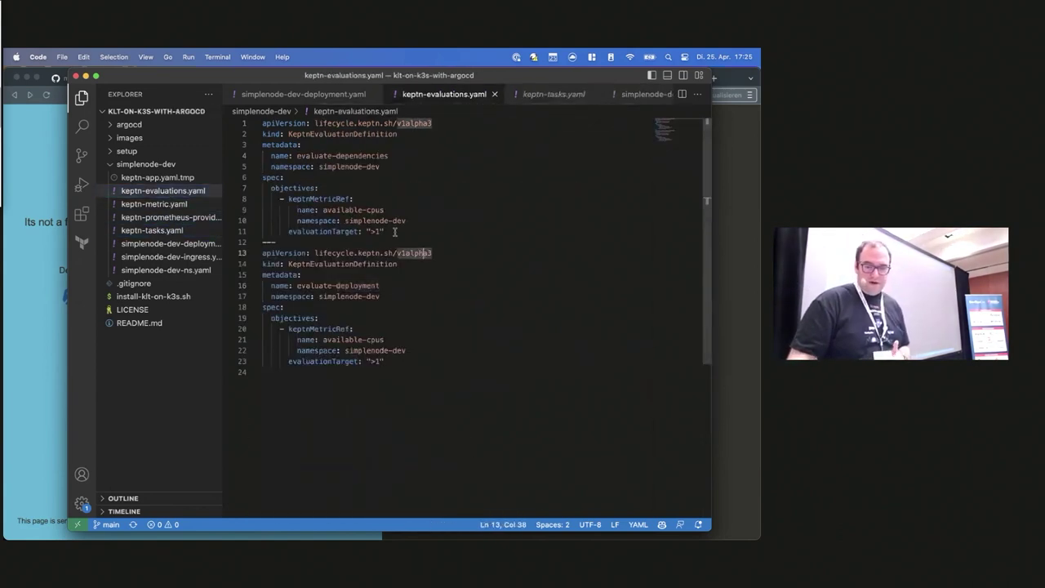
drag(390, 232, 257, 128)
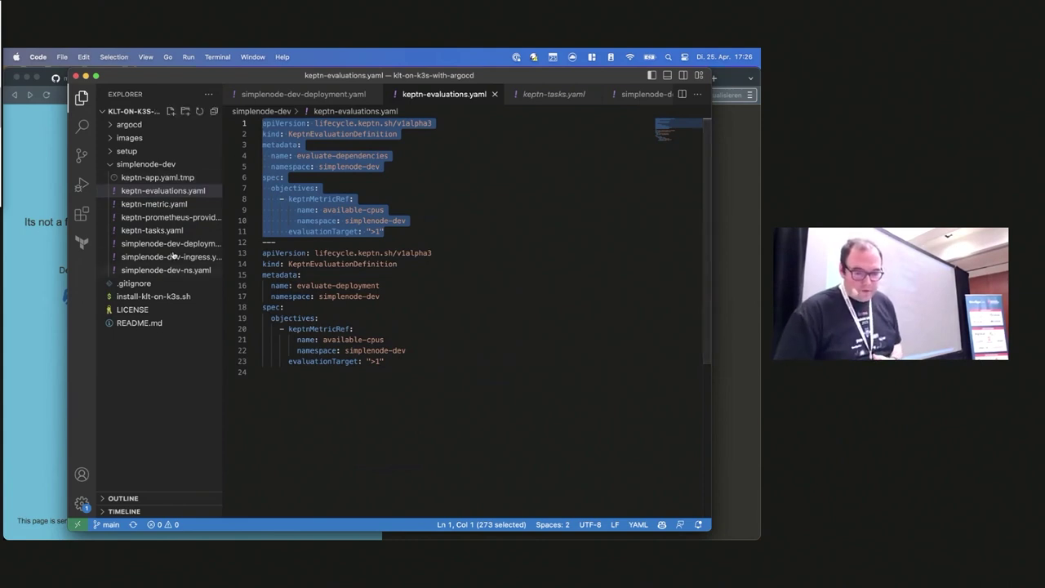
click(154, 231)
Scroll through keptn-tasks.yaml and bring up the overview of all open windows.
scroll(558, 341, down, 9)
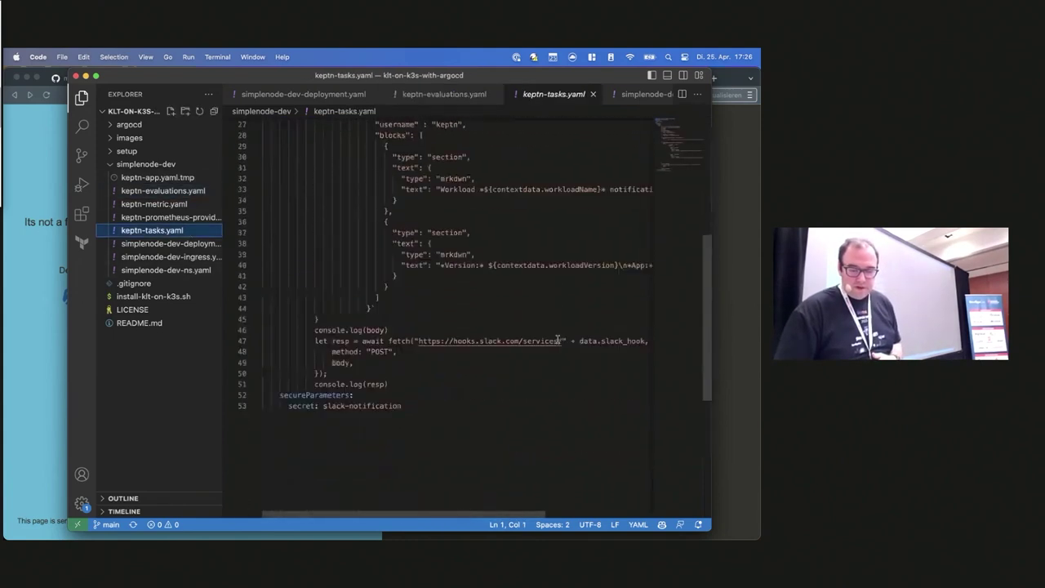
scroll(558, 341, up, 9)
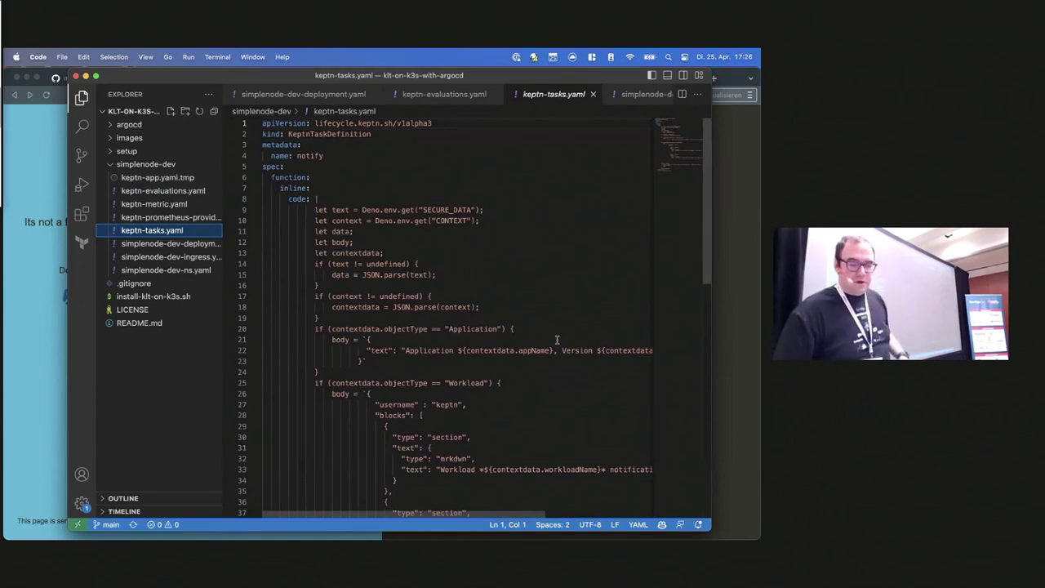
scroll(557, 340, down, 9)
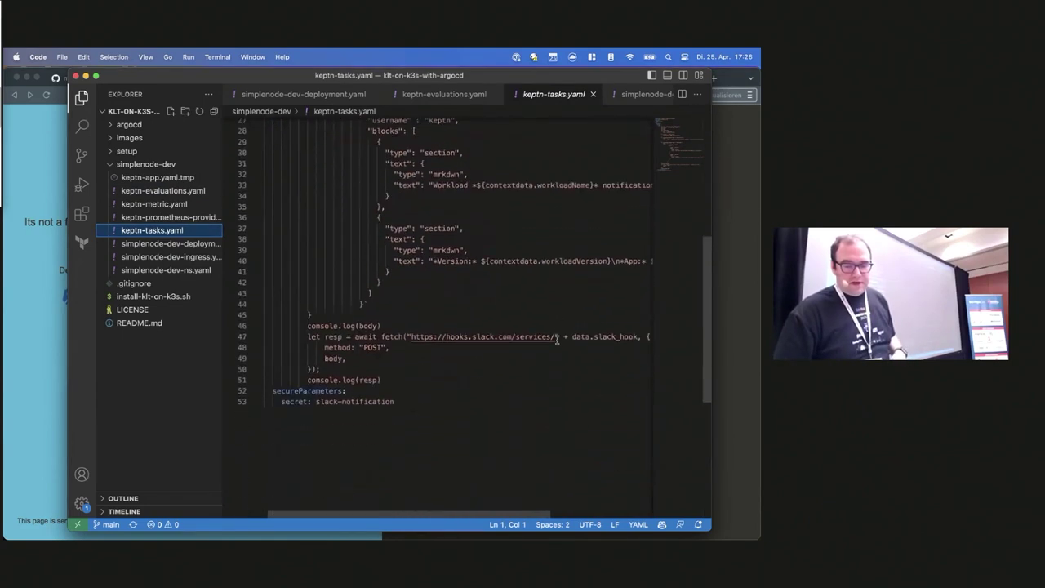
scroll(557, 338, up, 9)
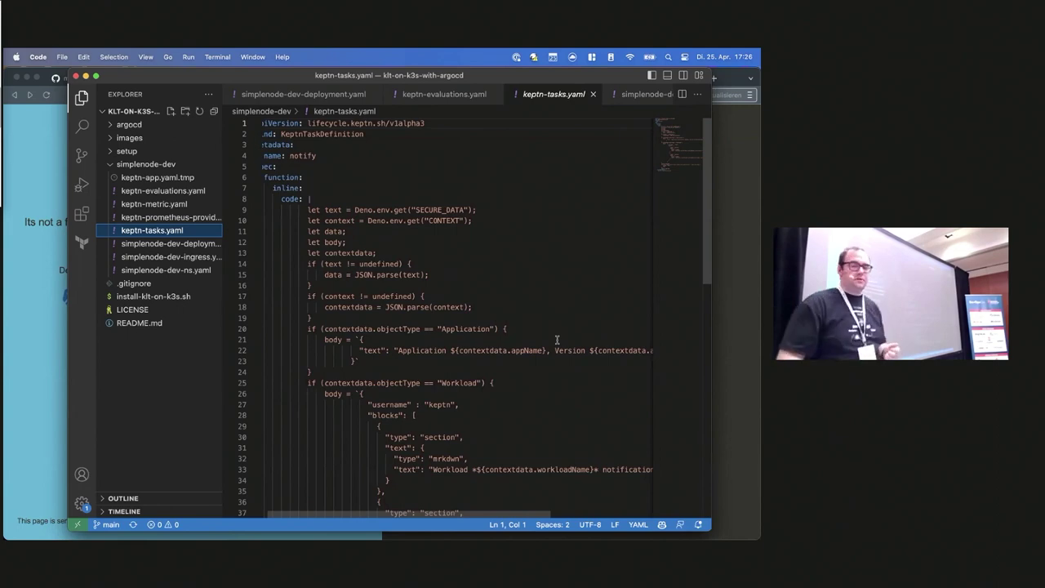
key(ctrl+Up)
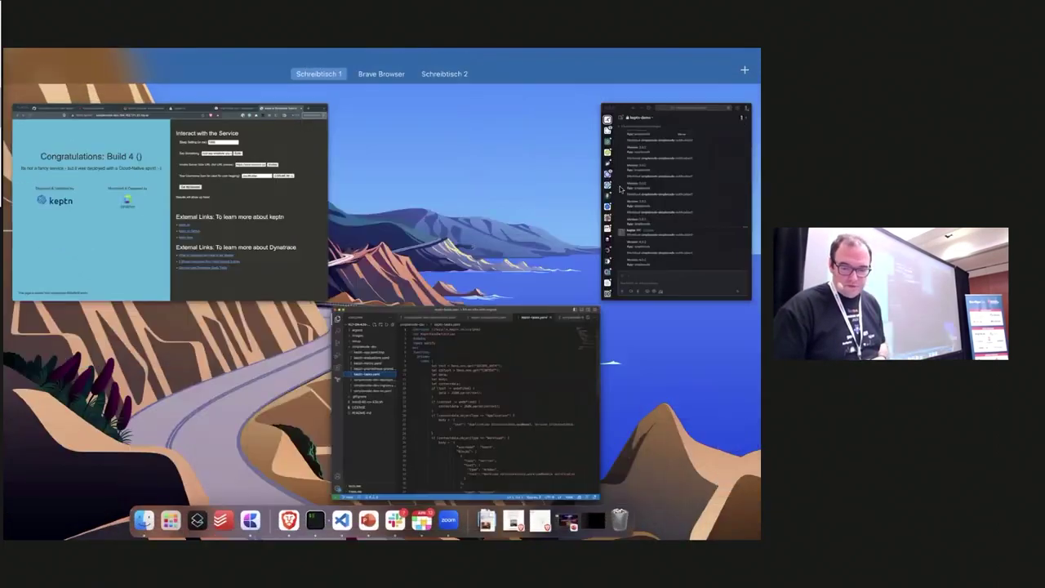
Highlight the two 4.0.2 notifications in the keptn-demo Slack channel, then minimize Slack.
click(677, 245)
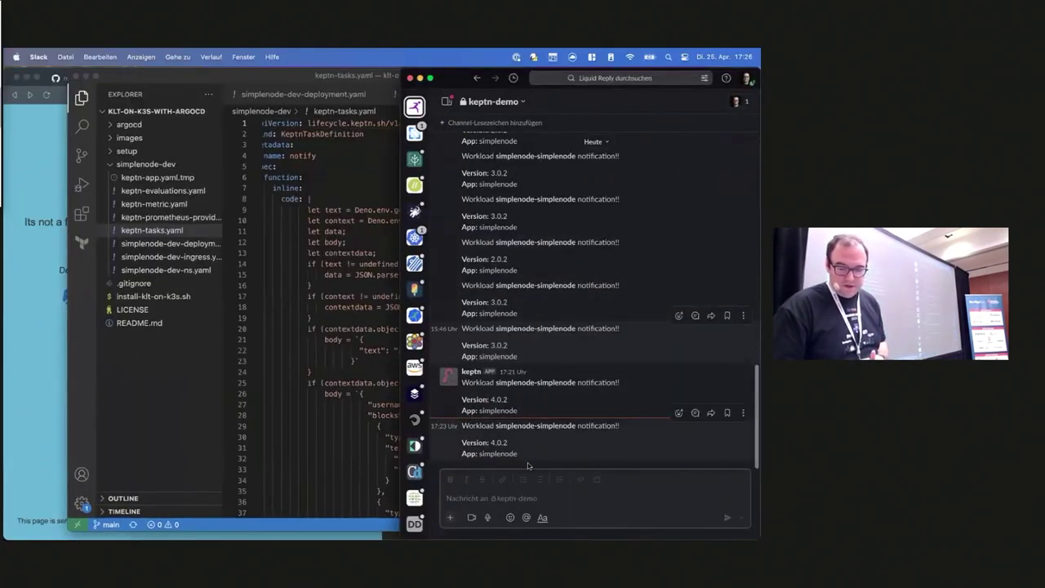
drag(519, 455, 506, 373)
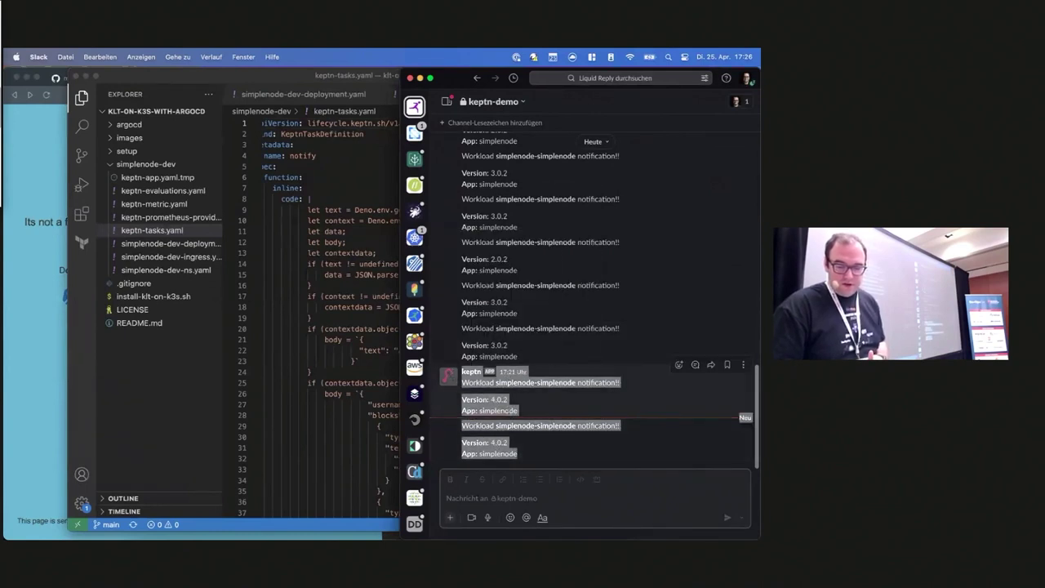
click(535, 442)
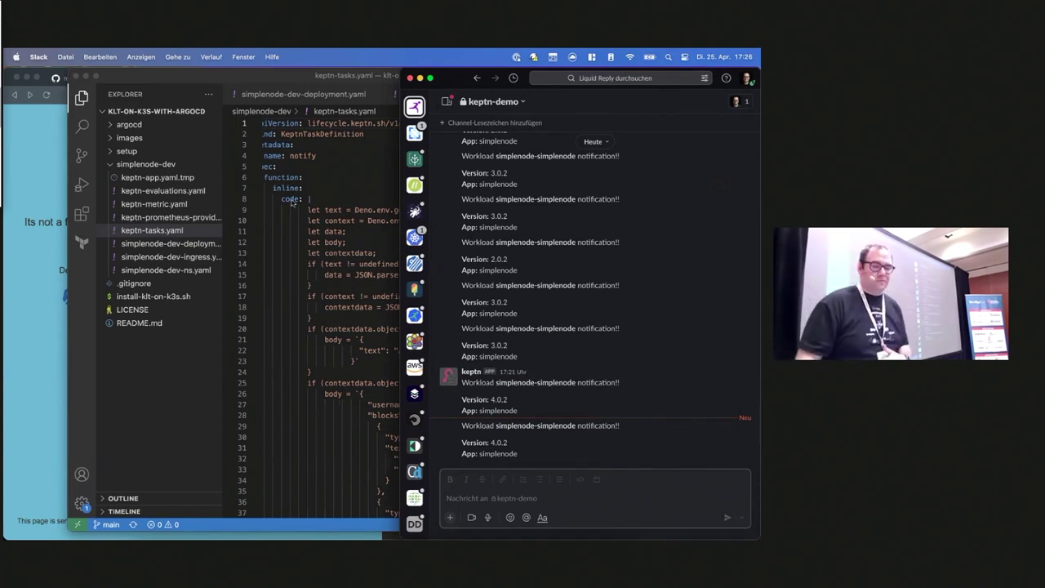
click(420, 78)
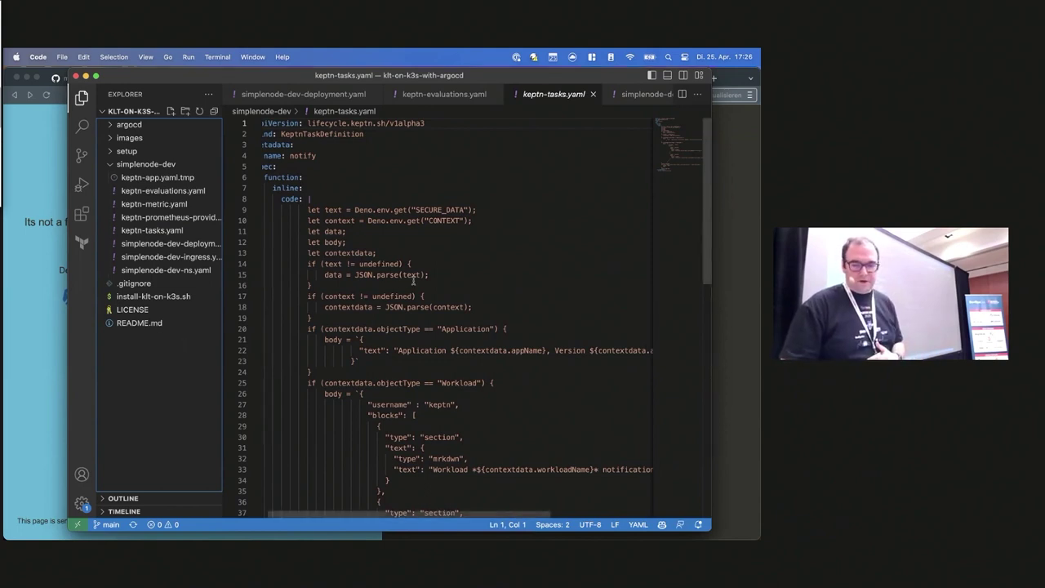
Return to the full-screen slides and advance to the 'Try it by yourself!' slide.
click(40, 346)
key(ctrl+Right)
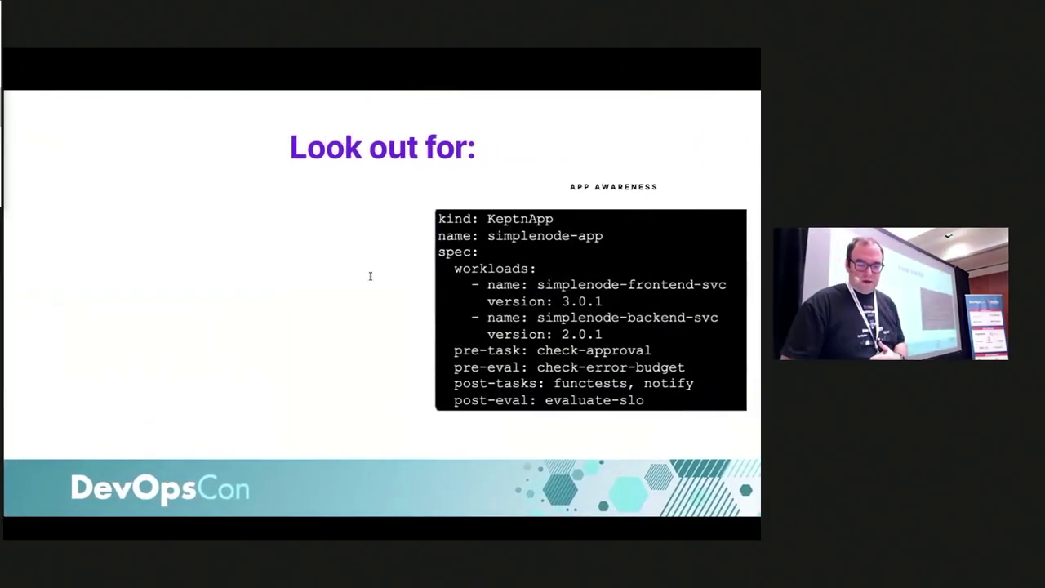
key(Right)
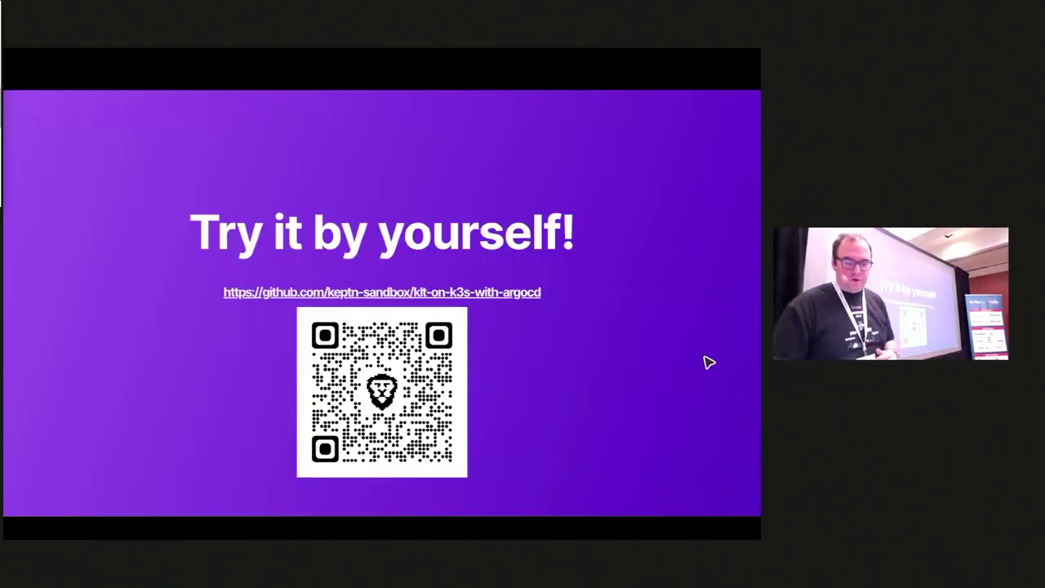